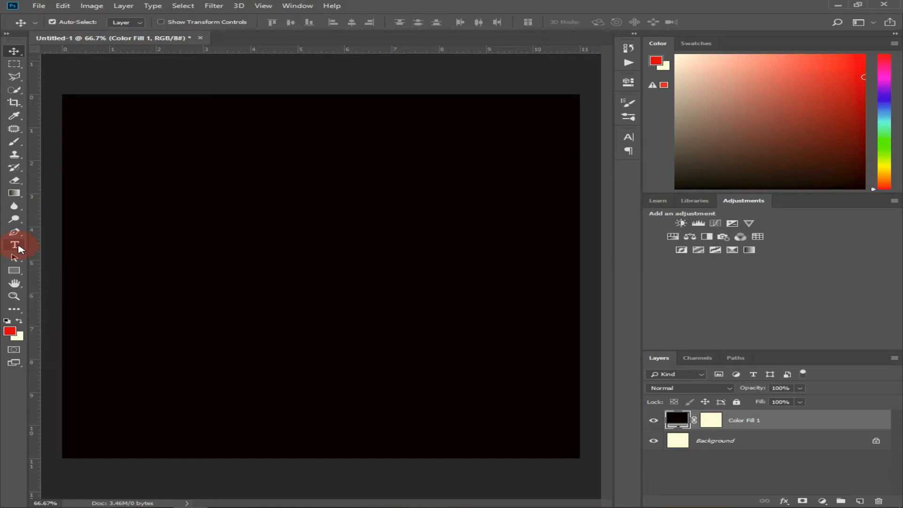
- Create a red text layer with the letter "P" in Rockwell Extra Bold, 120 pt, left of the canvas centre
{"action": "left_click", "coordinate": [53, 247]}
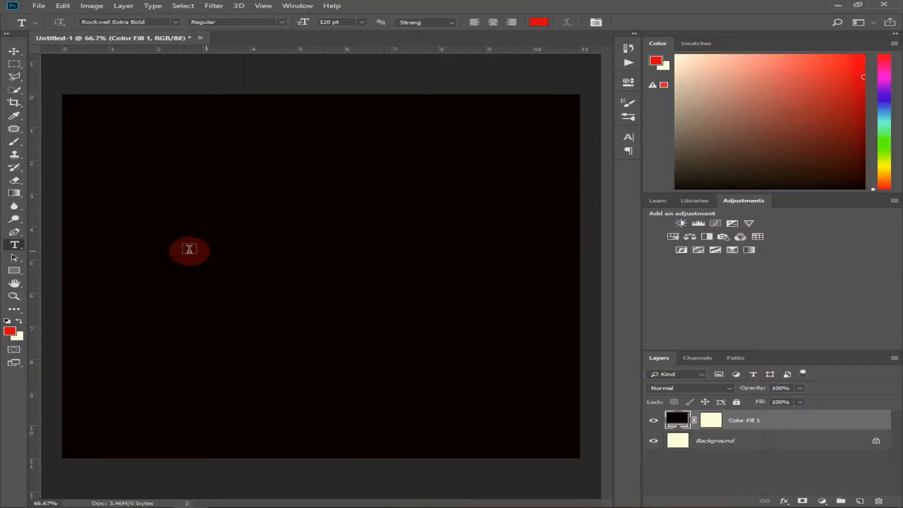
{"action": "left_click_drag", "start_coordinate": [165, 231], "coordinate": [235, 280]}
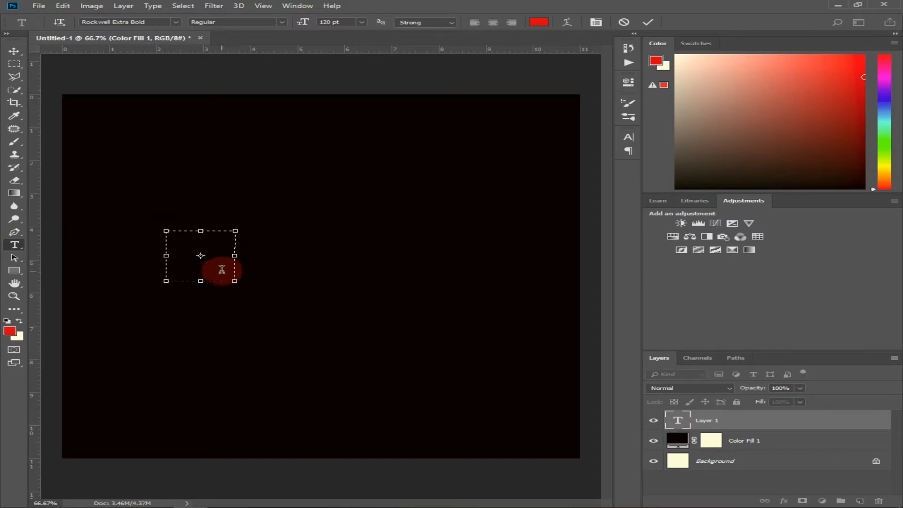
{"action": "type", "text": "P"}
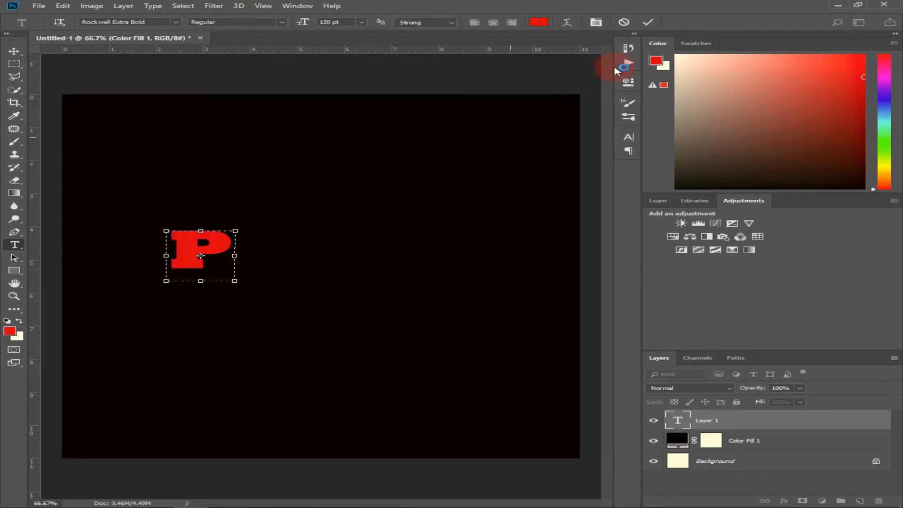
{"action": "left_click", "coordinate": [649, 23]}
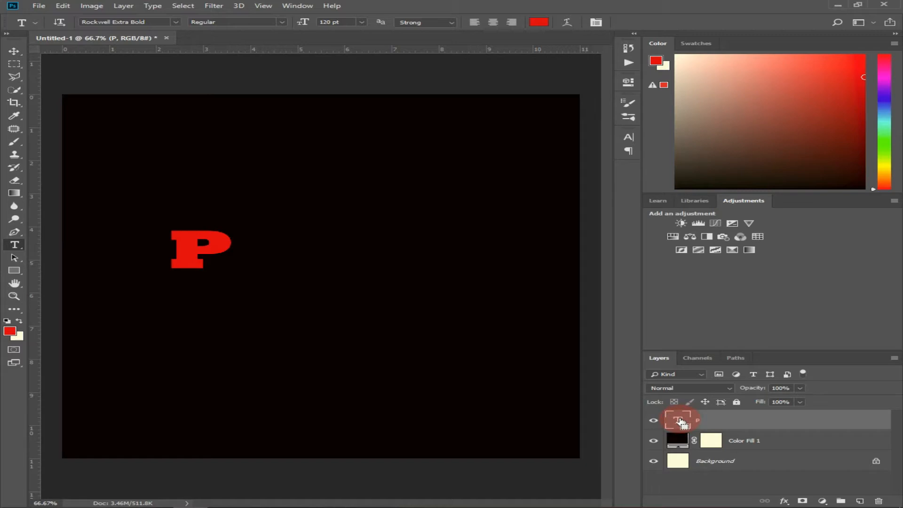
- Duplicate the P text layer and change the copy's letter to "A"
{"action": "left_click_drag", "start_coordinate": [681, 422], "coordinate": [680, 421]}
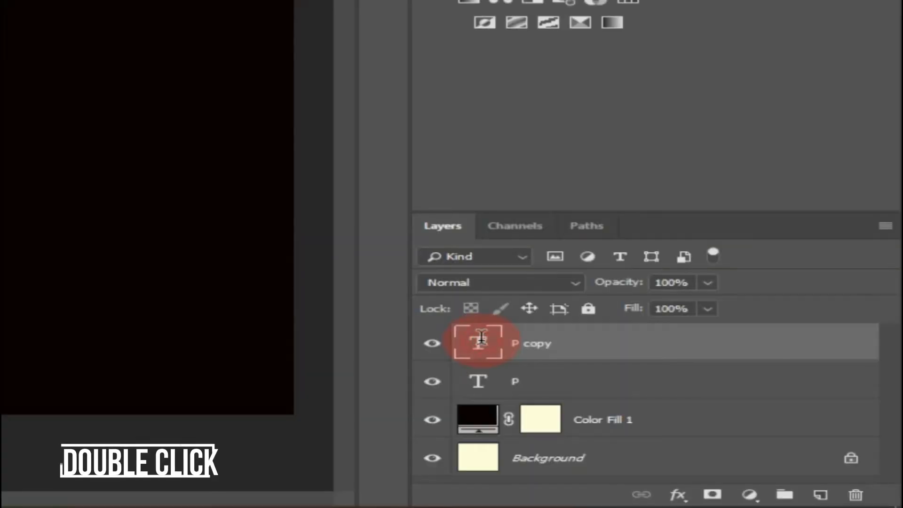
{"action": "double_click", "coordinate": [680, 422]}
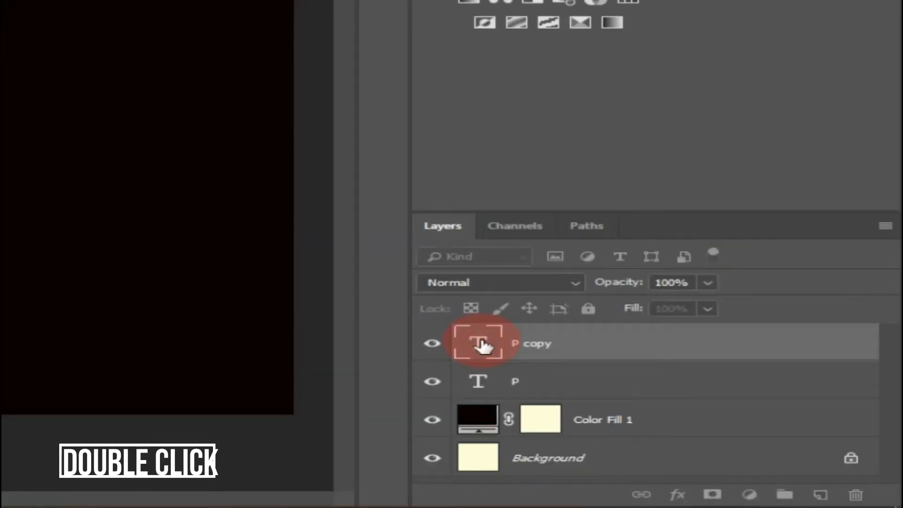
{"action": "type", "text": "R"}
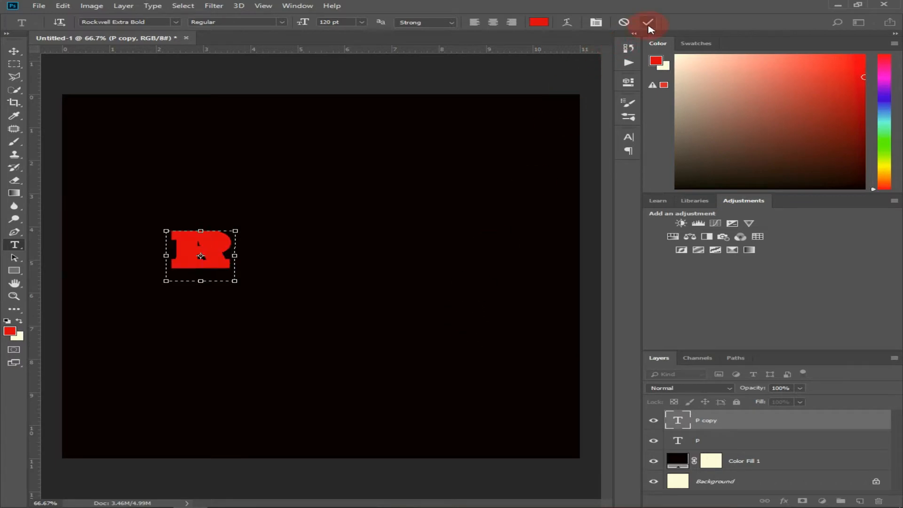
{"action": "left_click", "coordinate": [649, 23]}
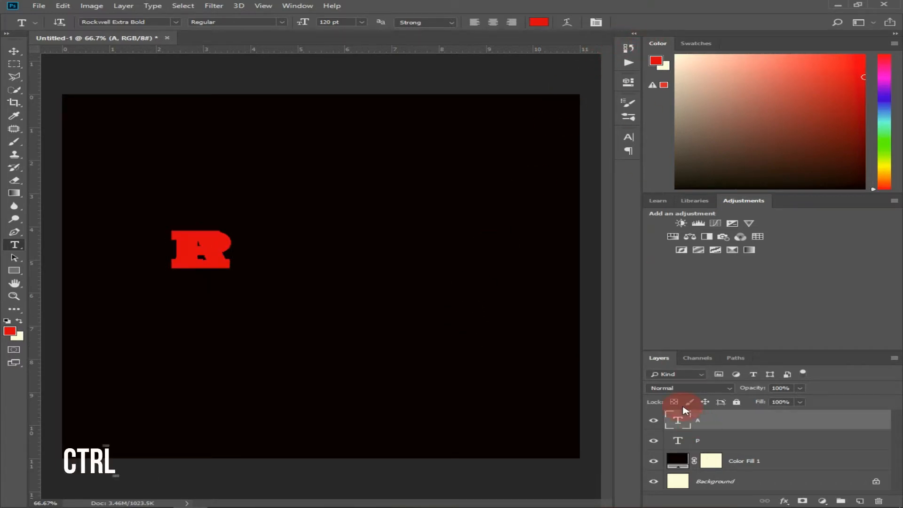
- Duplicate the A text layer and change the copy's letter to "T"
{"action": "key", "text": "ctrl+j"}
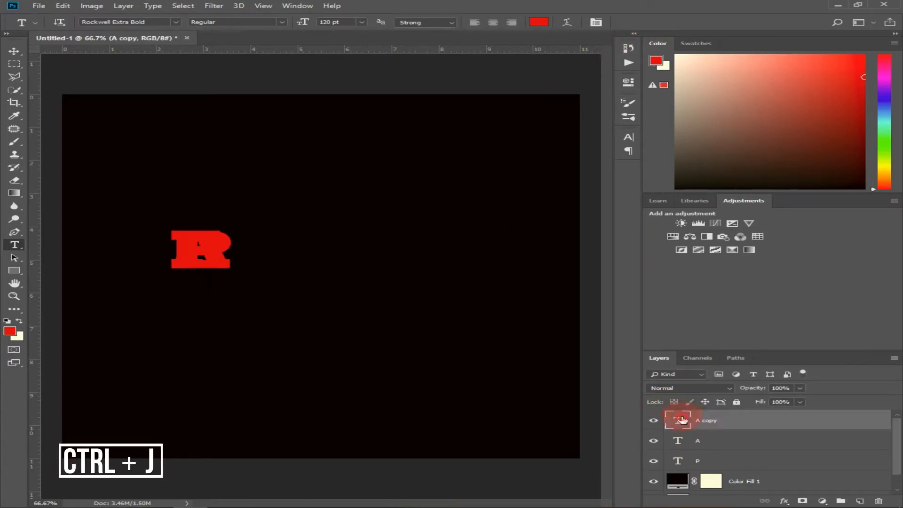
{"action": "double_click", "coordinate": [682, 420]}
{"action": "type", "text": "T"}
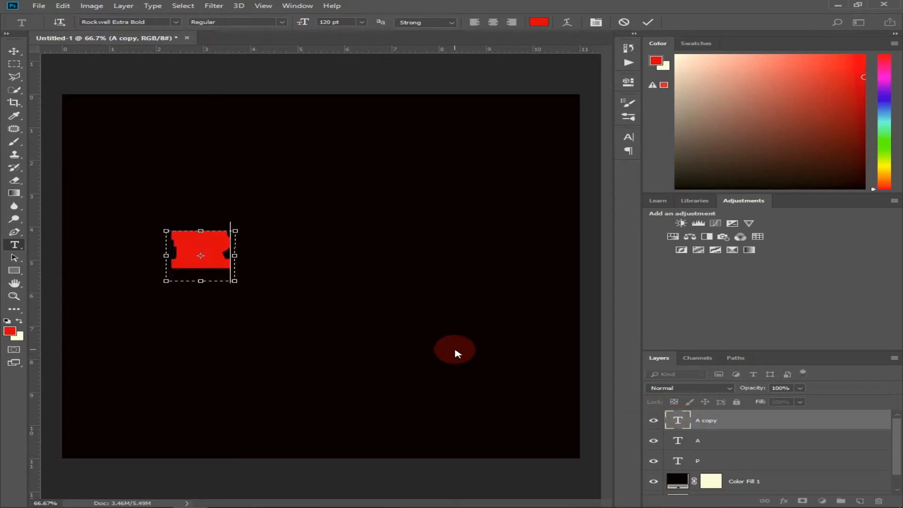
{"action": "left_click", "coordinate": [650, 23]}
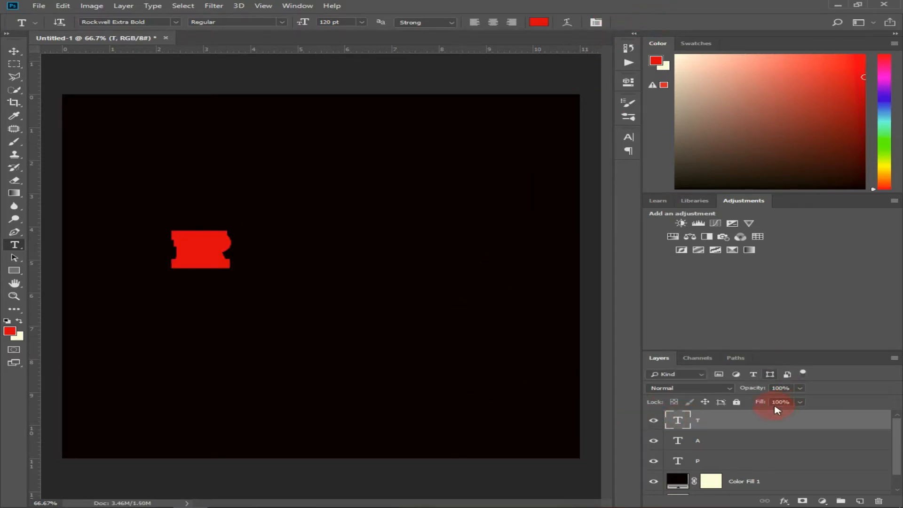
- Duplicate the T text layer and change the copy's letter to "I"
{"action": "key", "text": "ctrl+j"}
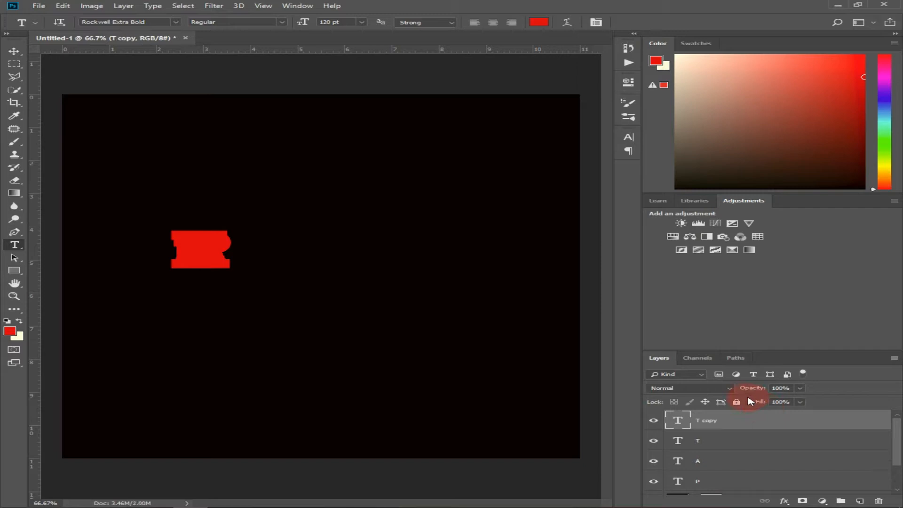
{"action": "double_click", "coordinate": [678, 423]}
{"action": "type", "text": "I"}
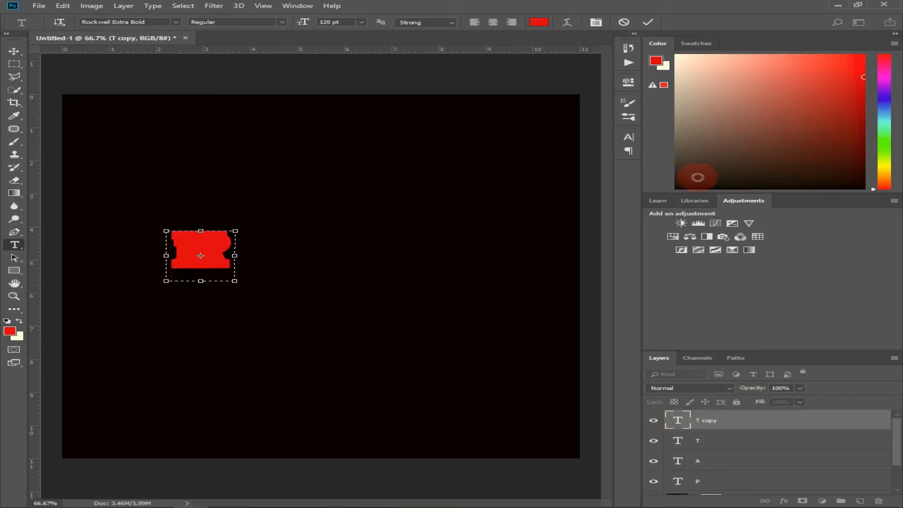
{"action": "left_click", "coordinate": [649, 22]}
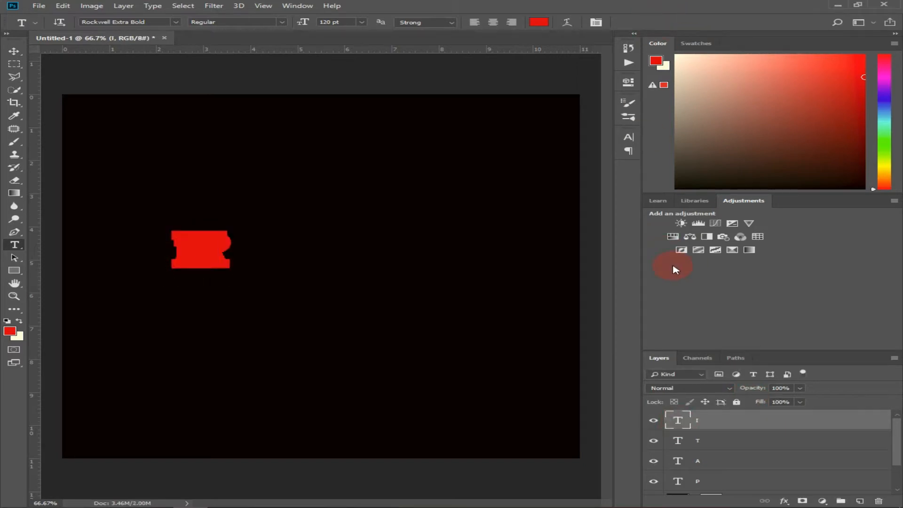
- Duplicate the I text layer and change the copy's letter to "E"
{"action": "key", "text": "ctrl+j"}
{"action": "double_click", "coordinate": [675, 420]}
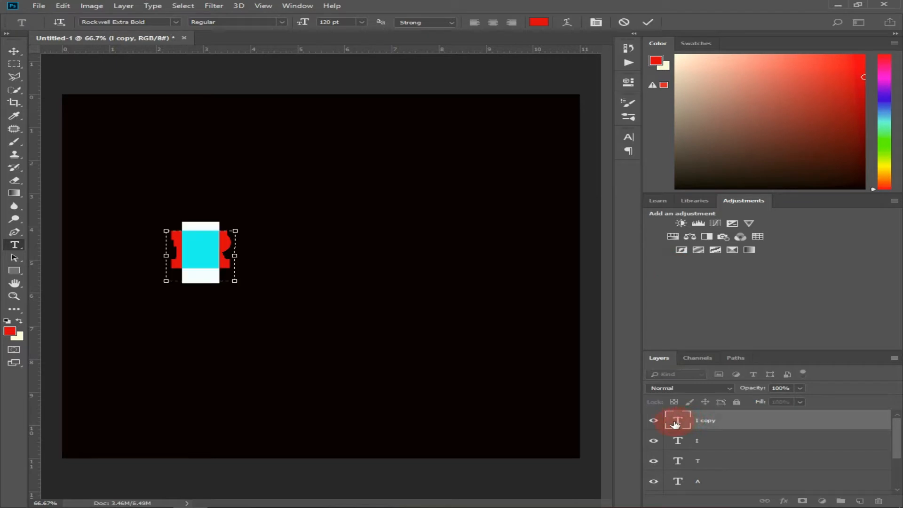
{"action": "type", "text": "E"}
{"action": "left_click", "coordinate": [648, 22]}
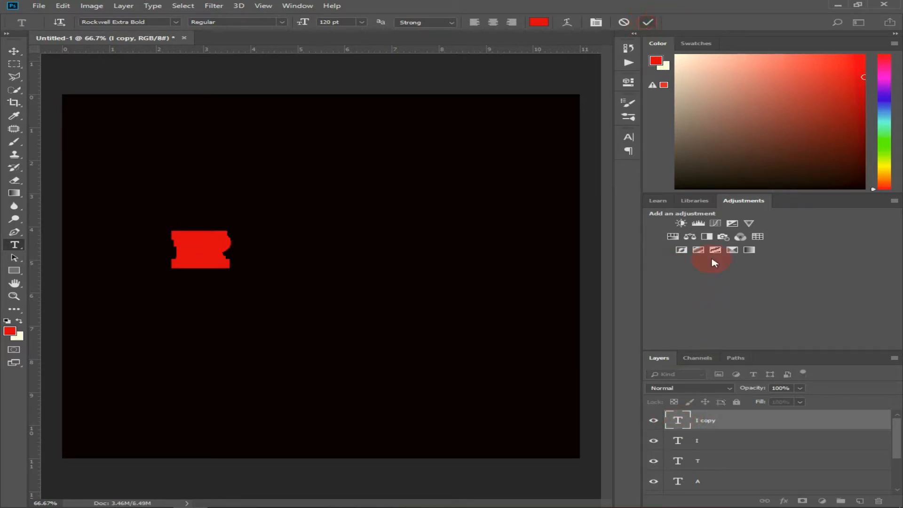
- Duplicate the E text layer and change the copy's letter to "N"
{"action": "key", "text": "ctrl+j"}
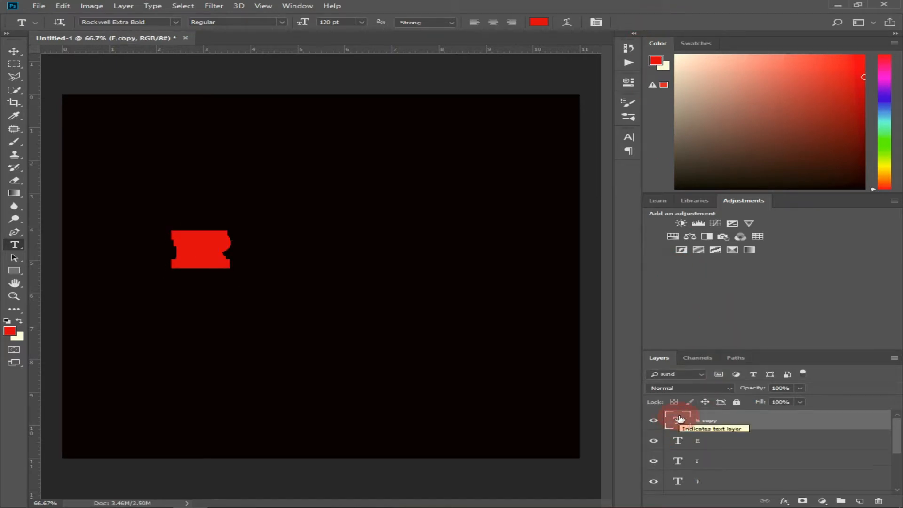
{"action": "double_click", "coordinate": [678, 420]}
{"action": "type", "text": "N"}
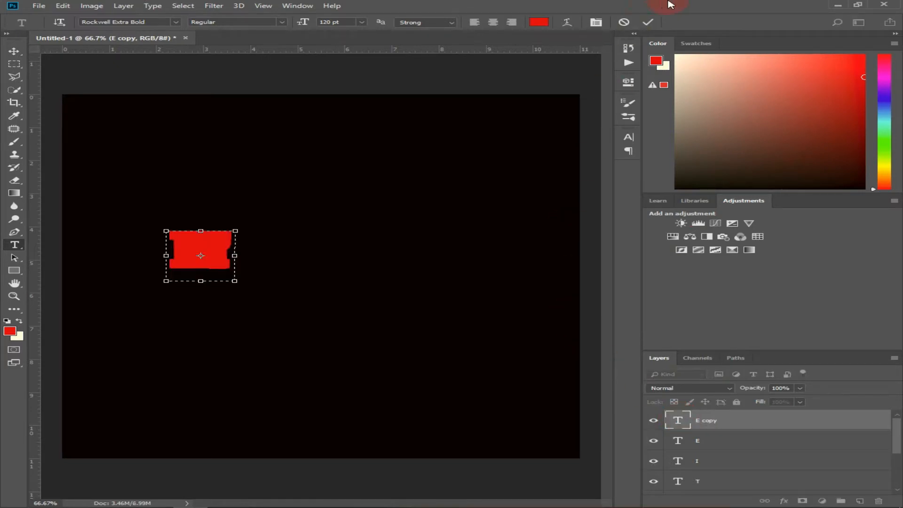
{"action": "left_click", "coordinate": [648, 22]}
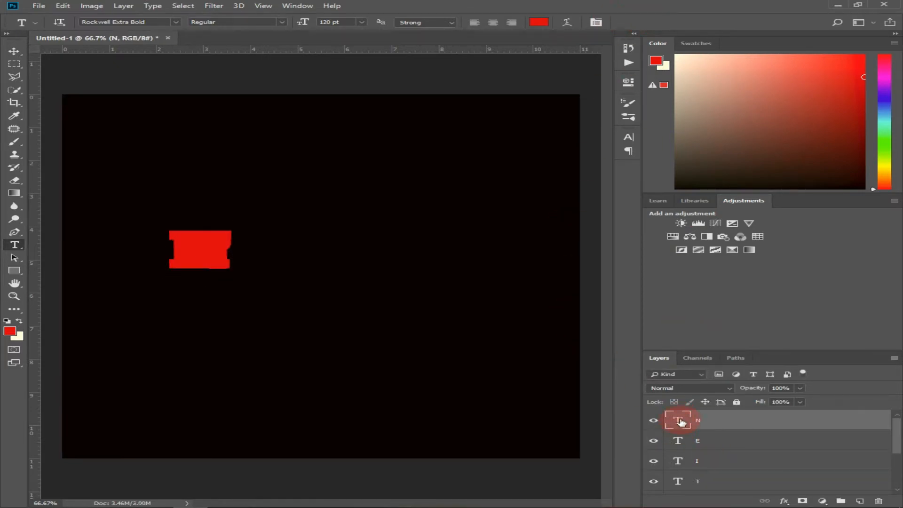
- Duplicate the N text layer and change the copy's letter to "T"
{"action": "key", "text": "ctrl+j"}
{"action": "double_click", "coordinate": [681, 421]}
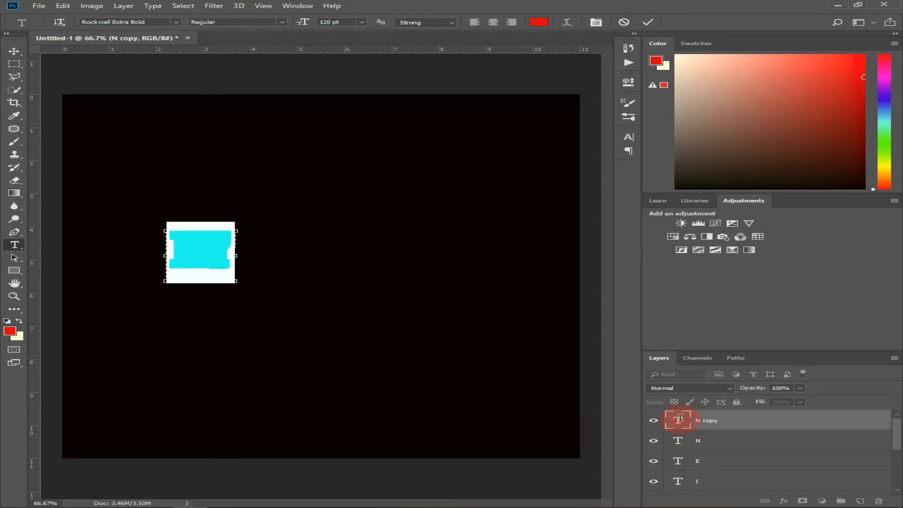
{"action": "key", "text": "ctrl+h"}
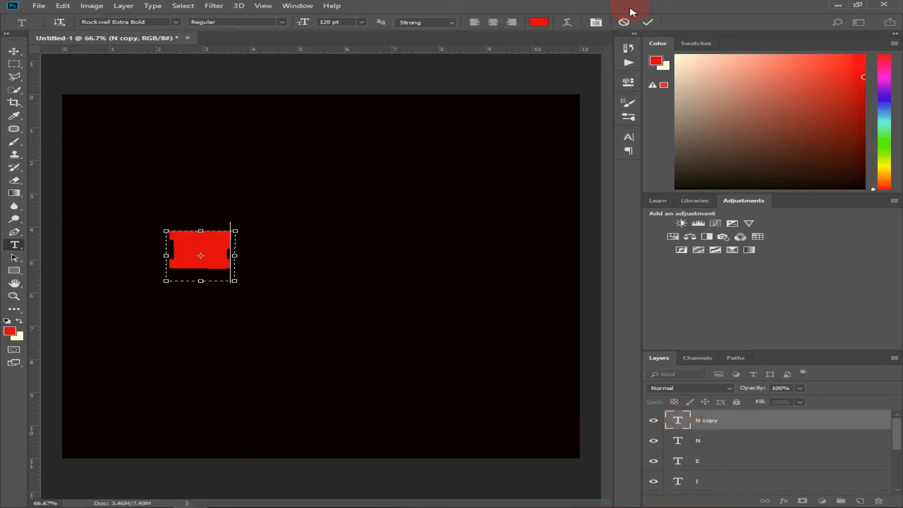
{"action": "left_click", "coordinate": [649, 22]}
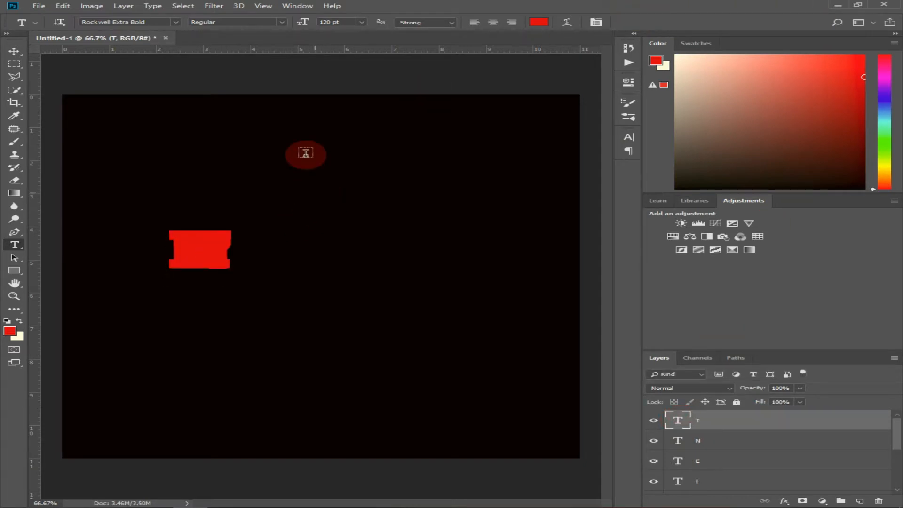
- Place a horizontal guide along the baseline of the stacked letters
{"action": "left_click", "coordinate": [14, 51]}
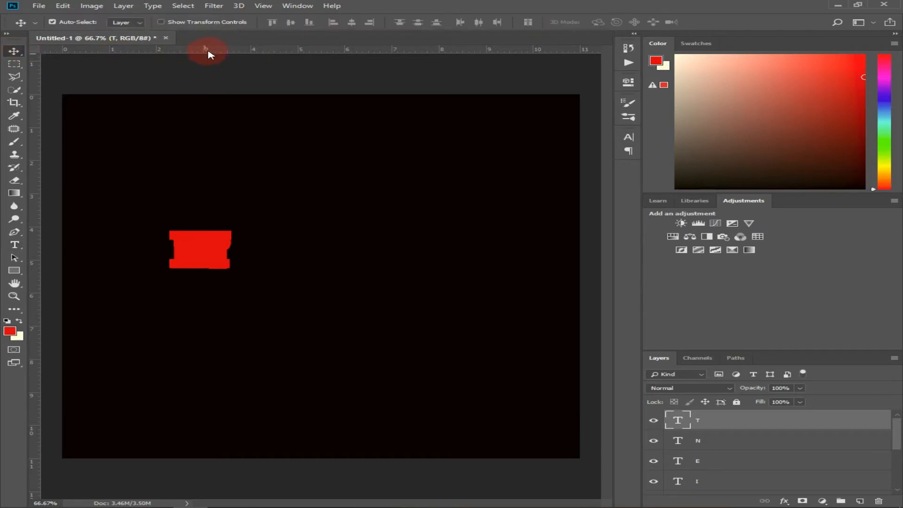
{"action": "left_click_drag", "start_coordinate": [210, 52], "coordinate": [248, 272]}
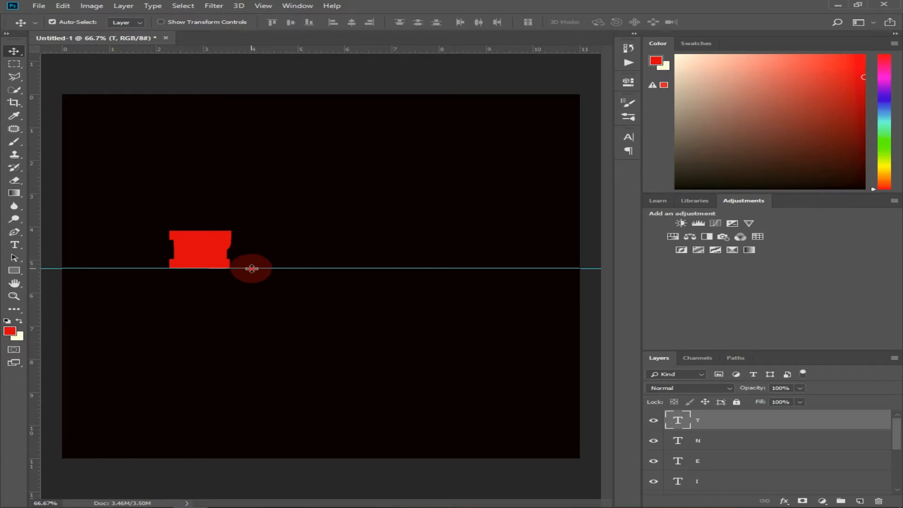
{"action": "mouse_move", "coordinate": [252, 269]}
{"action": "left_mouse_down"}
{"action": "mouse_move", "coordinate": [254, 258]}
{"action": "mouse_move", "coordinate": [252, 268]}
{"action": "left_mouse_up"}
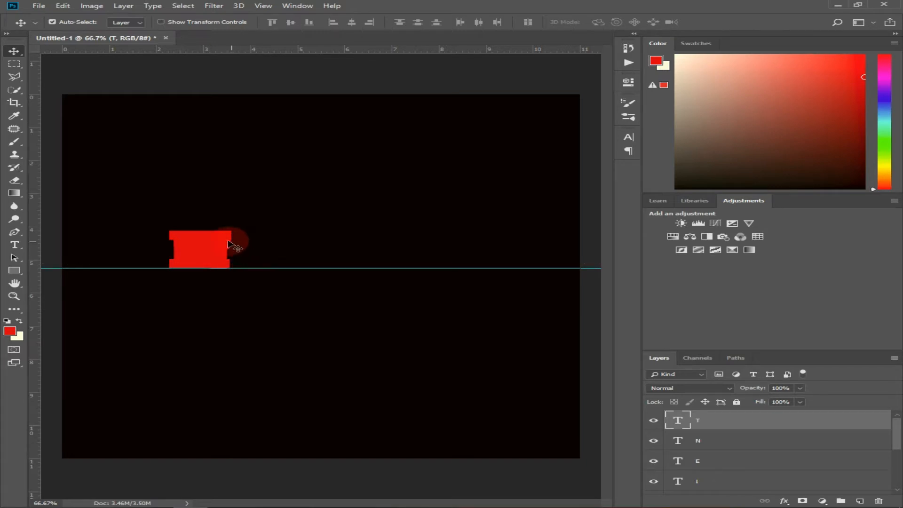
- Spread the stacked letters along the guide to spell "PATIENT", leaving a gap after the P
{"action": "left_click_drag", "start_coordinate": [200, 236], "coordinate": [489, 249]}
{"action": "left_click_drag", "start_coordinate": [238, 239], "coordinate": [446, 242]}
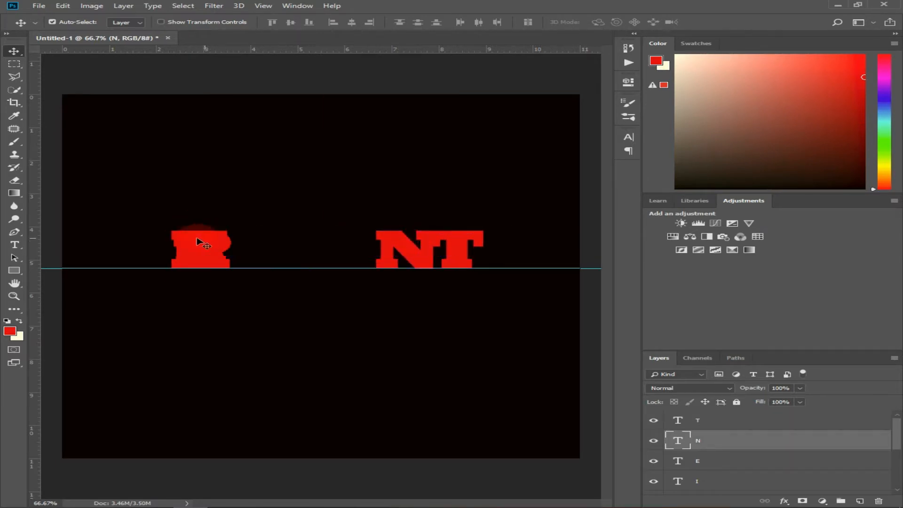
{"action": "left_click_drag", "start_coordinate": [200, 242], "coordinate": [168, 246]}
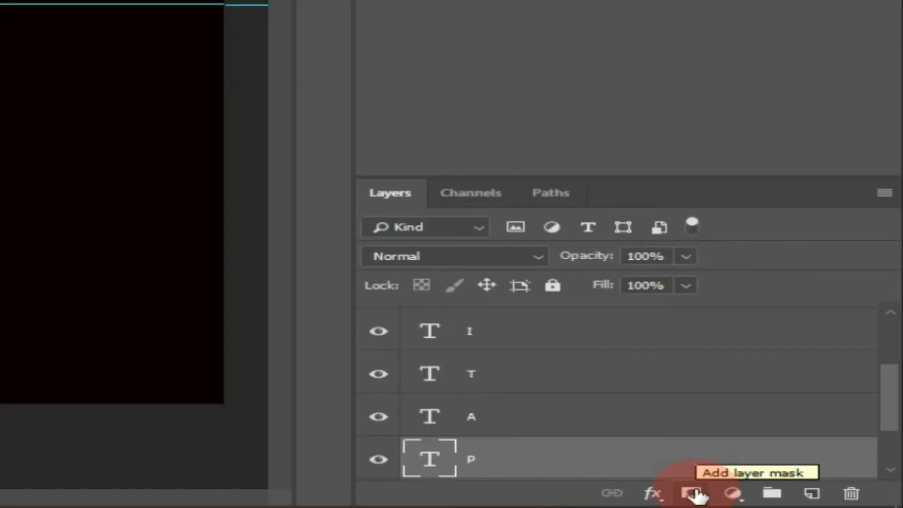
- Add a layer mask to the P layer and choose Difference mode for the Gradient tool
{"action": "left_click", "coordinate": [691, 493]}
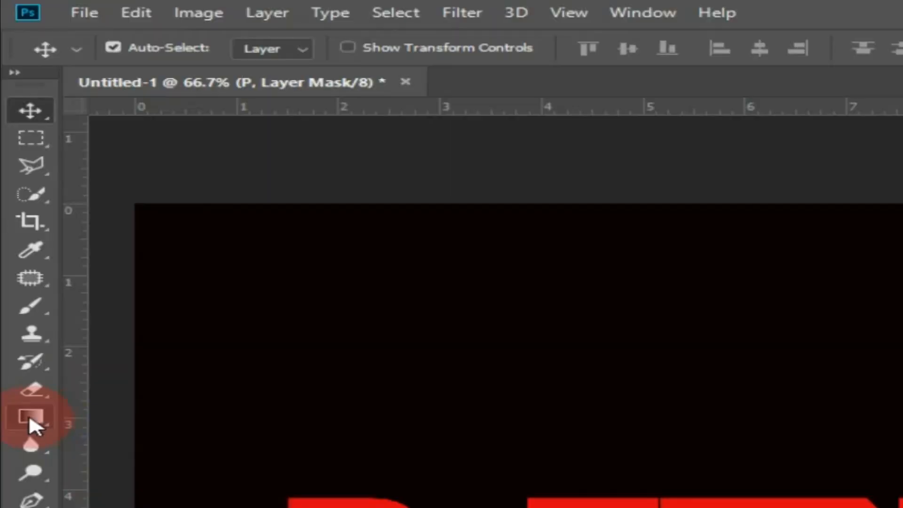
{"action": "left_click", "coordinate": [24, 195]}
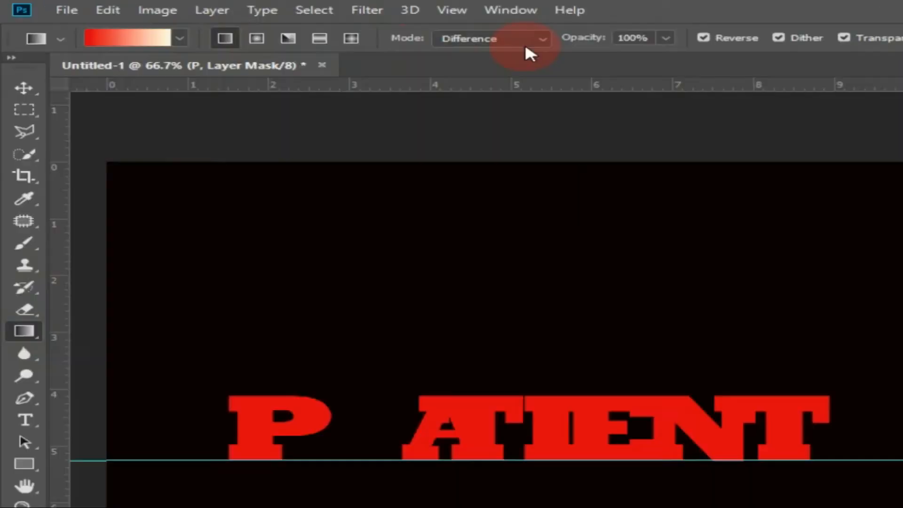
{"action": "left_click", "coordinate": [542, 40]}
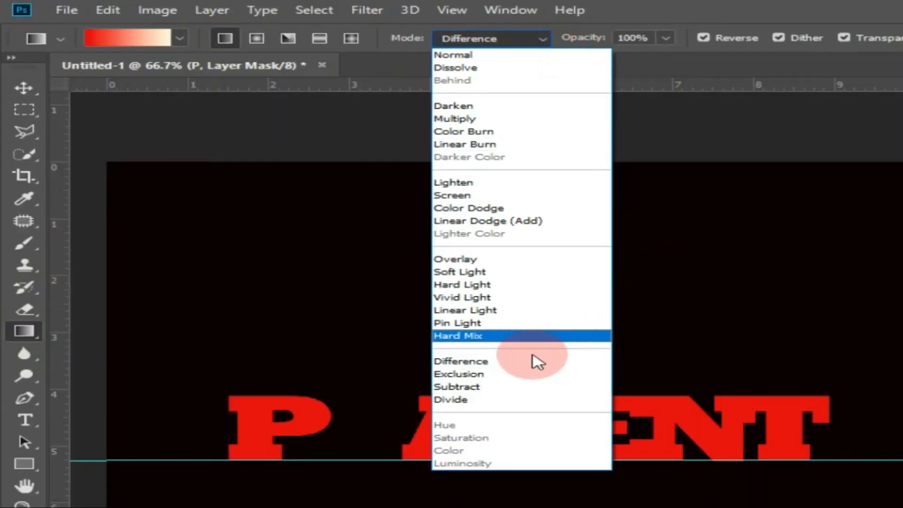
{"action": "left_click", "coordinate": [520, 360]}
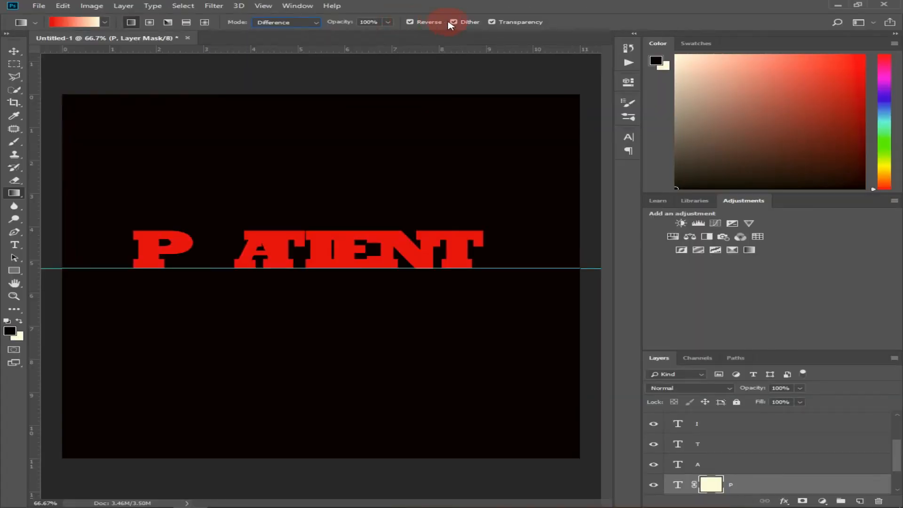
{"action": "left_click", "coordinate": [219, 245]}
{"action": "left_click_drag", "start_coordinate": [218, 245], "coordinate": [168, 246]}
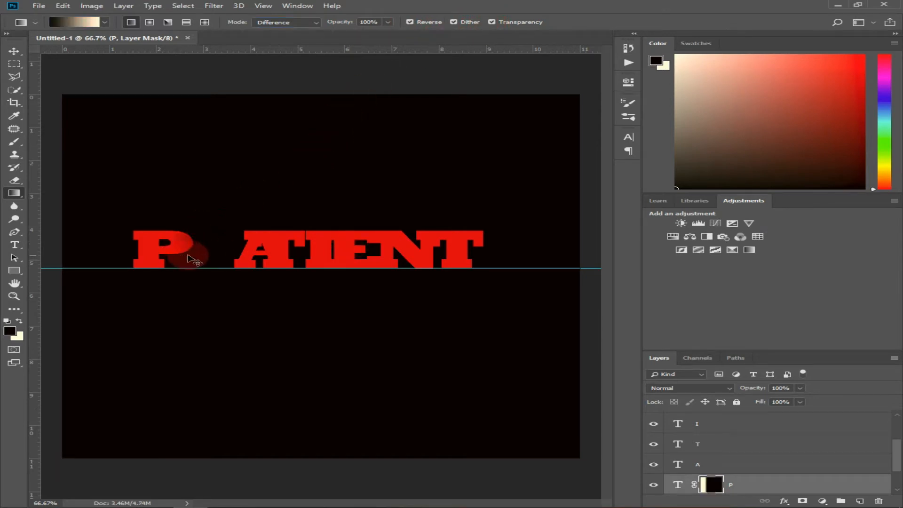
{"action": "key", "text": "ctrl+z"}
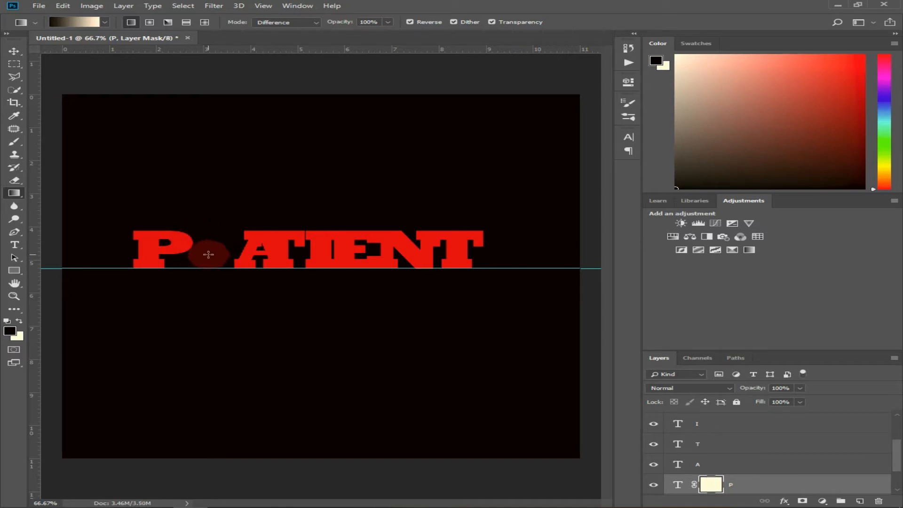
{"action": "left_click_drag", "start_coordinate": [212, 253], "coordinate": [162, 250]}
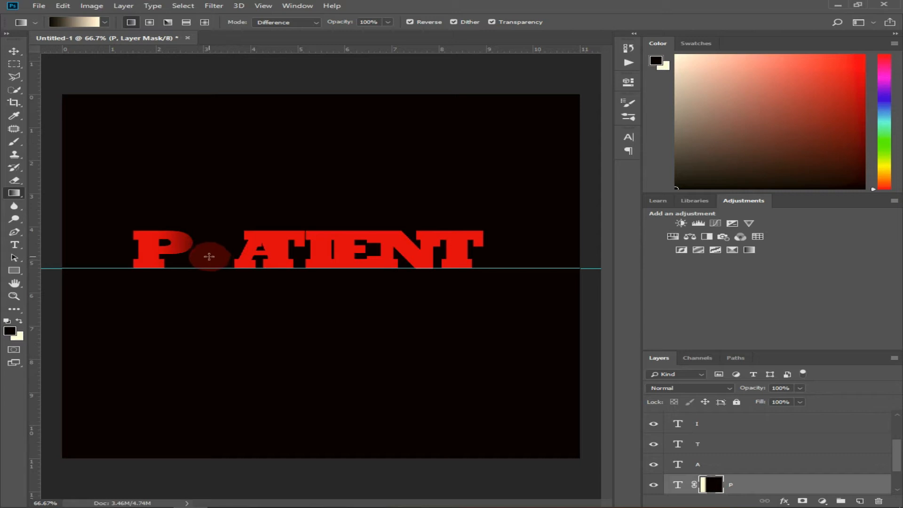
{"action": "key", "text": "ctrl+z"}
- Draw a horizontal gradient on the P layer's mask from just right of the letter to its stem, fading its right side
{"action": "left_click_drag", "start_coordinate": [202, 252], "coordinate": [153, 254]}
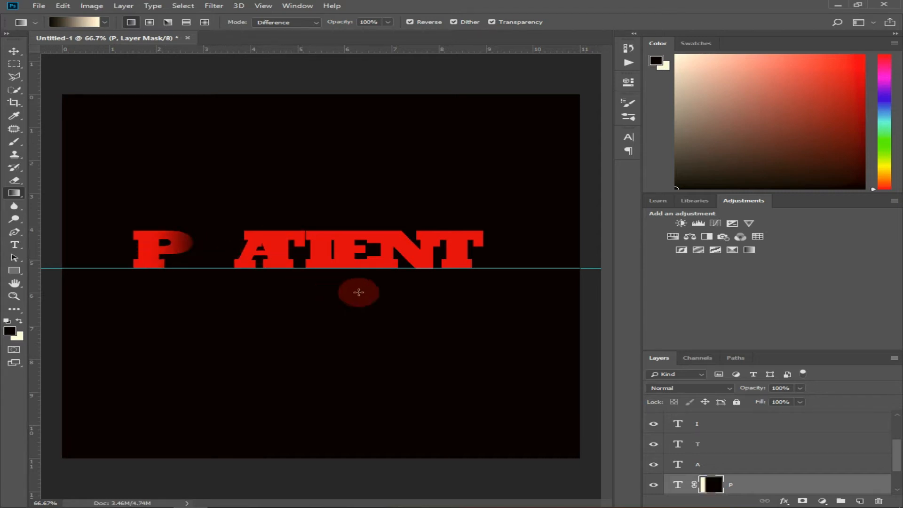
- Add a layer mask to the A layer and move the A left until it overlaps the P's faded right side
{"action": "left_click", "coordinate": [717, 467]}
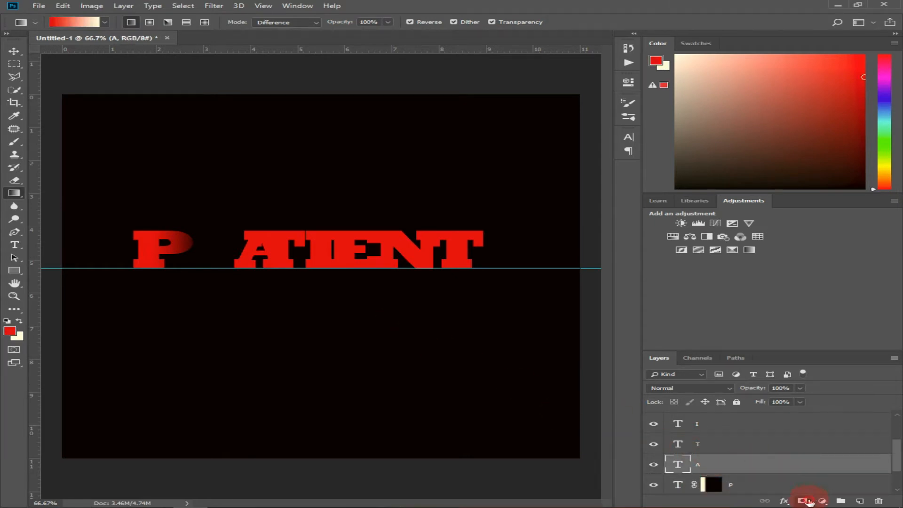
{"action": "left_click", "coordinate": [804, 501]}
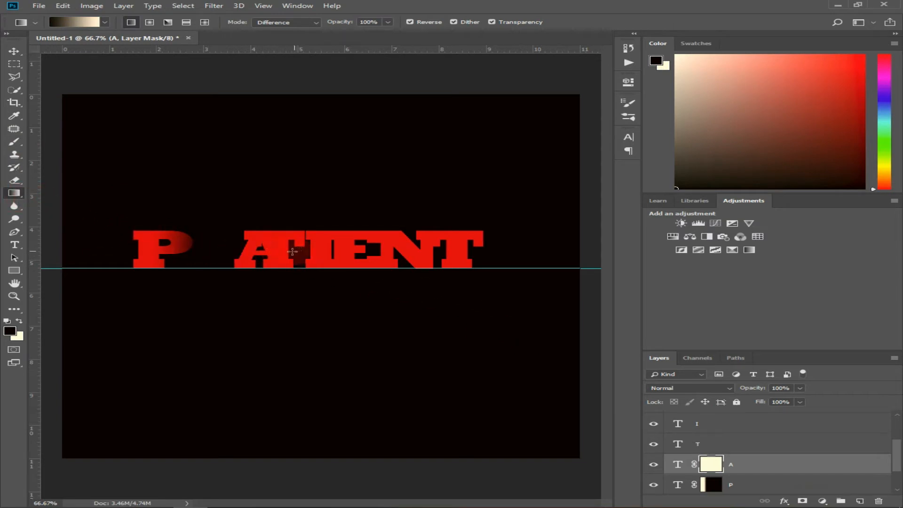
{"action": "left_click_drag", "start_coordinate": [222, 245], "coordinate": [260, 258]}
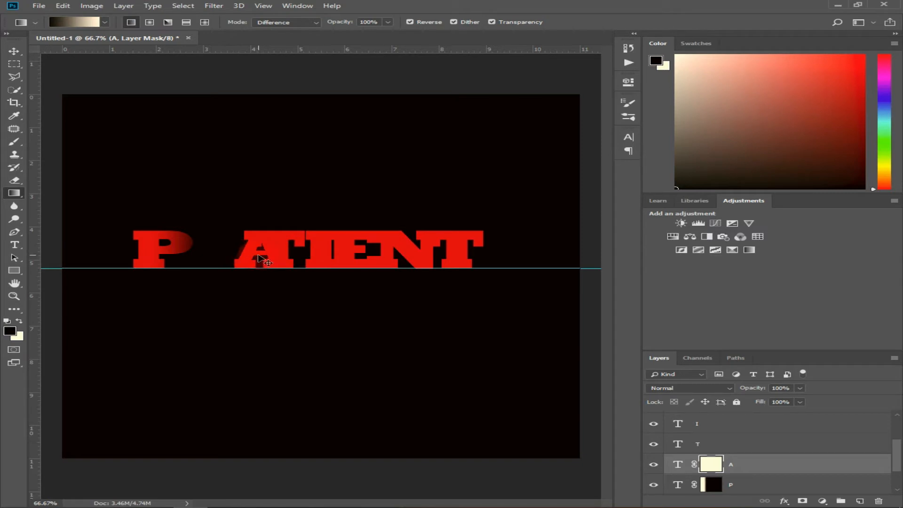
{"action": "key", "text": "ctrl+t"}
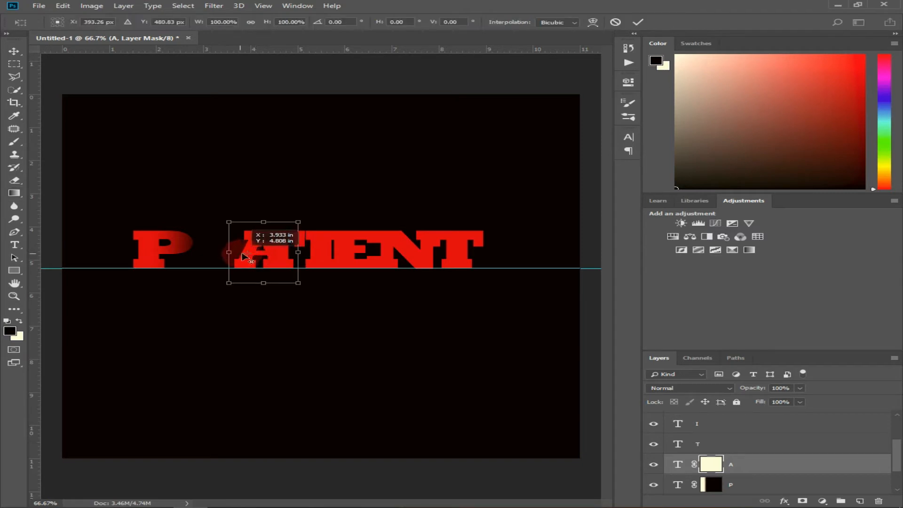
{"action": "left_click_drag", "start_coordinate": [258, 255], "coordinate": [221, 252]}
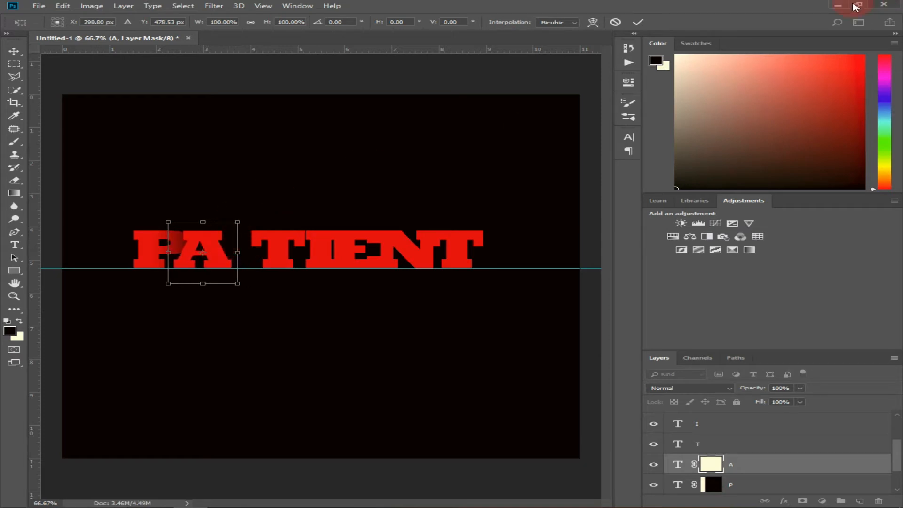
{"action": "left_click", "coordinate": [638, 22]}
- Draw horizontal gradients on the A layer's mask from just right of the letter toward its left leg, fading its right side
{"action": "key", "text": "g"}
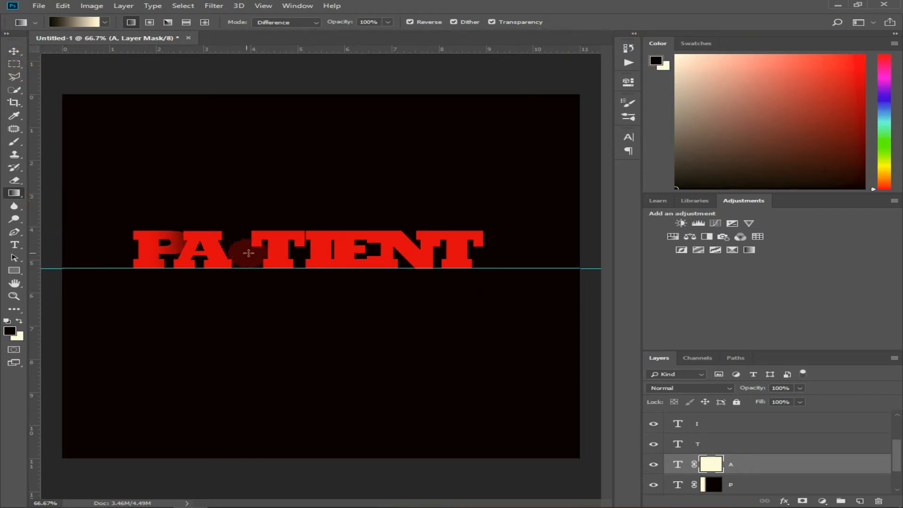
{"action": "left_click_drag", "start_coordinate": [243, 253], "coordinate": [206, 257]}
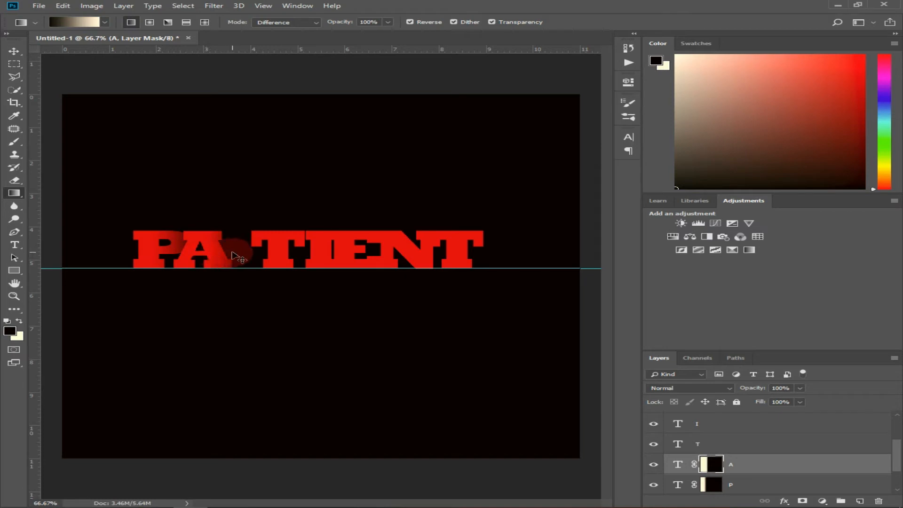
{"action": "left_click_drag", "start_coordinate": [235, 252], "coordinate": [188, 253]}
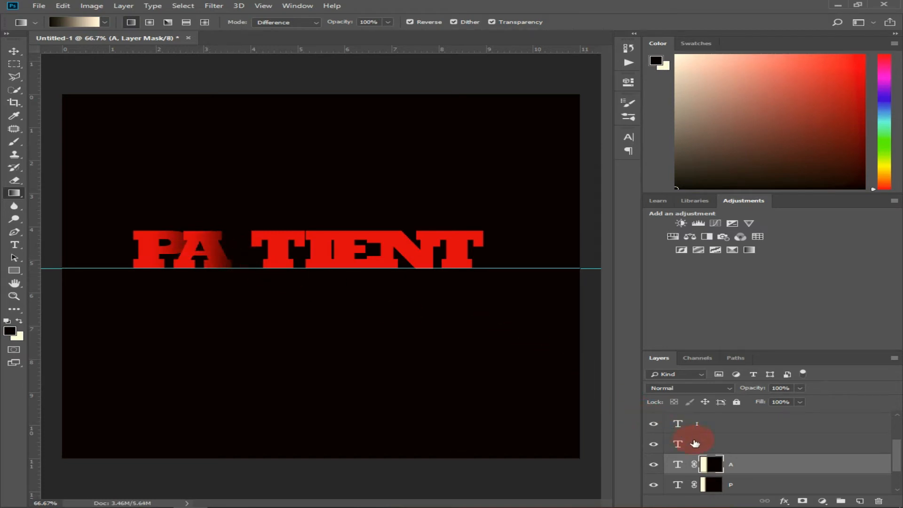
- Add a layer mask to the first T layer and move that T left over the A's faded right side
{"action": "left_click", "coordinate": [688, 444]}
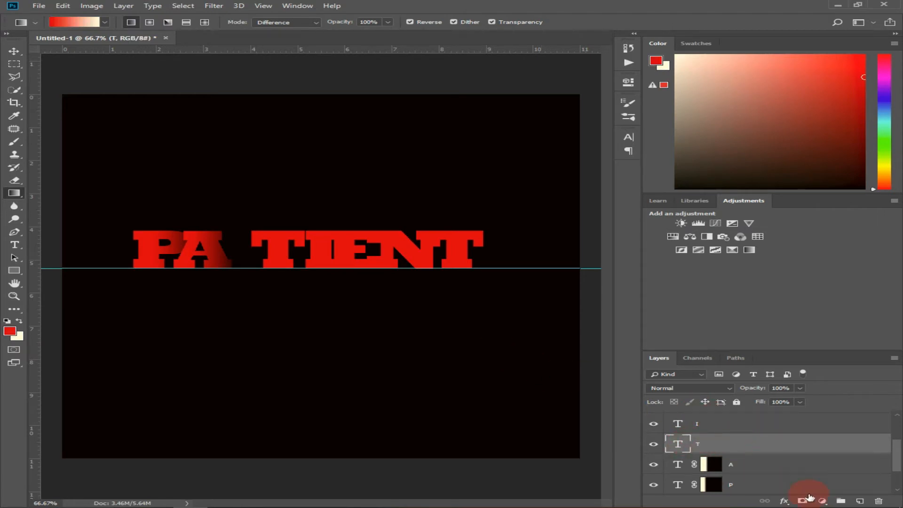
{"action": "left_click", "coordinate": [804, 501]}
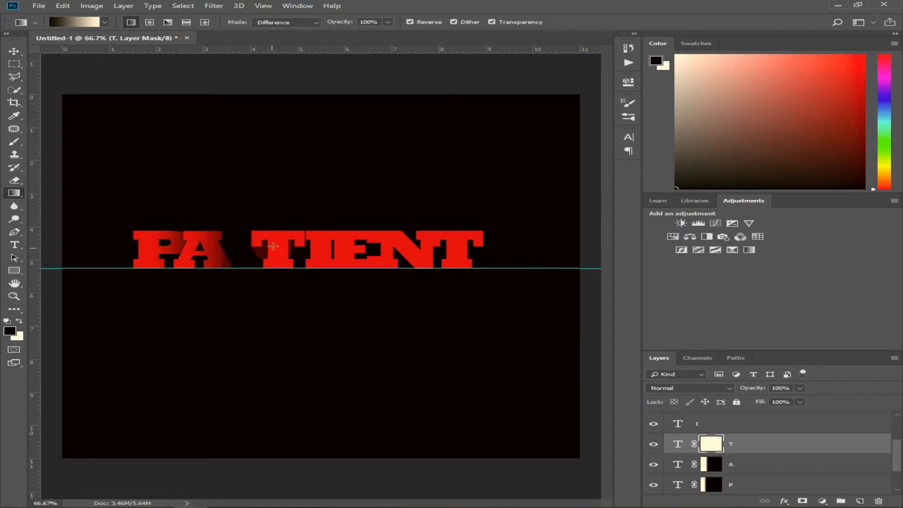
{"action": "left_click", "coordinate": [9, 56]}
{"action": "left_click_drag", "start_coordinate": [278, 251], "coordinate": [243, 252]}
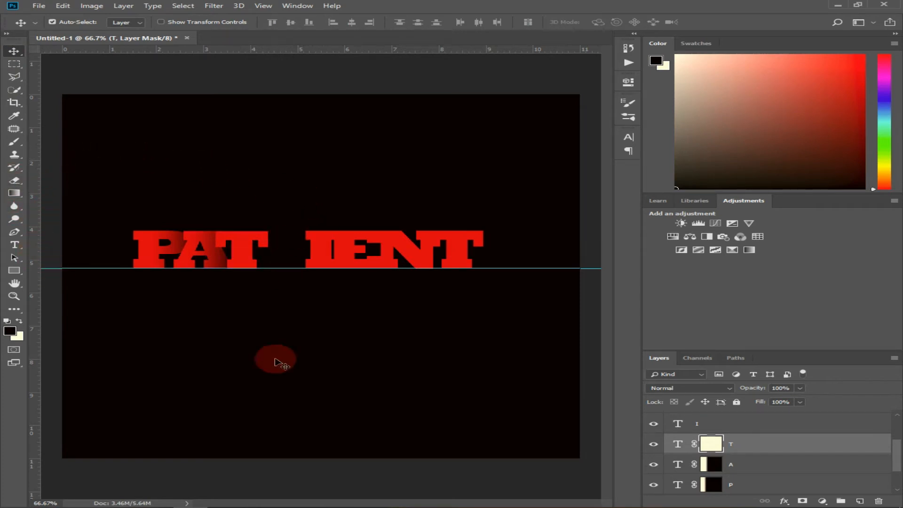
- Fade the first T's right side with a horizontal gradient on its mask from just right of the letter to its left edge, undoing unsuitable attempts
{"action": "left_click", "coordinate": [14, 193]}
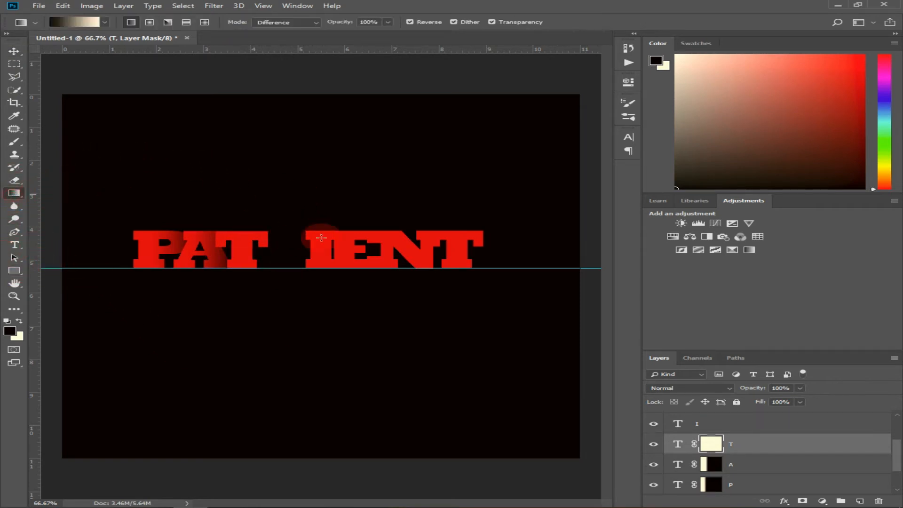
{"action": "left_click_drag", "start_coordinate": [286, 249], "coordinate": [230, 249]}
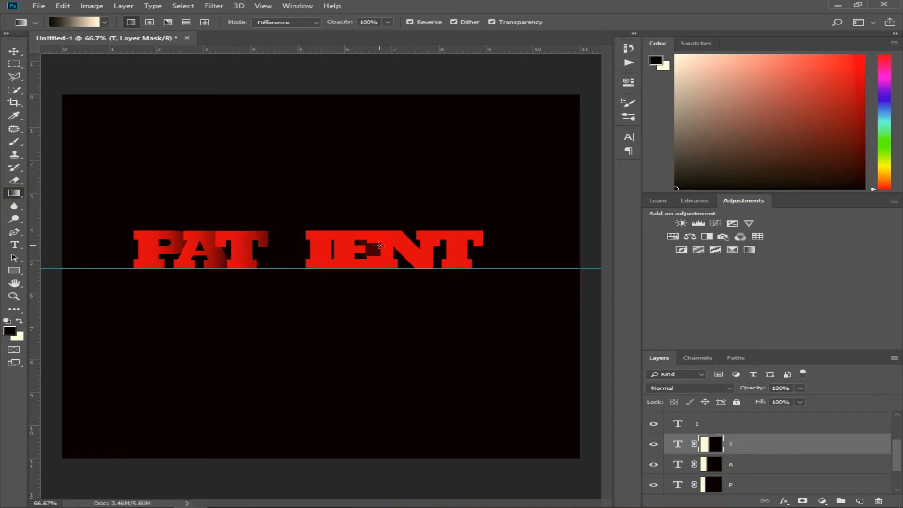
{"action": "key", "text": "ctrl+z"}
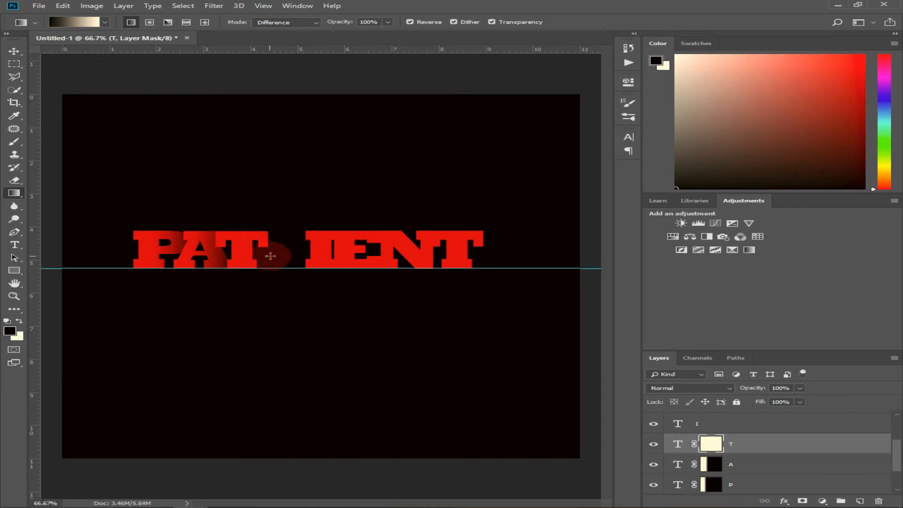
{"action": "left_click_drag", "start_coordinate": [271, 256], "coordinate": [217, 256]}
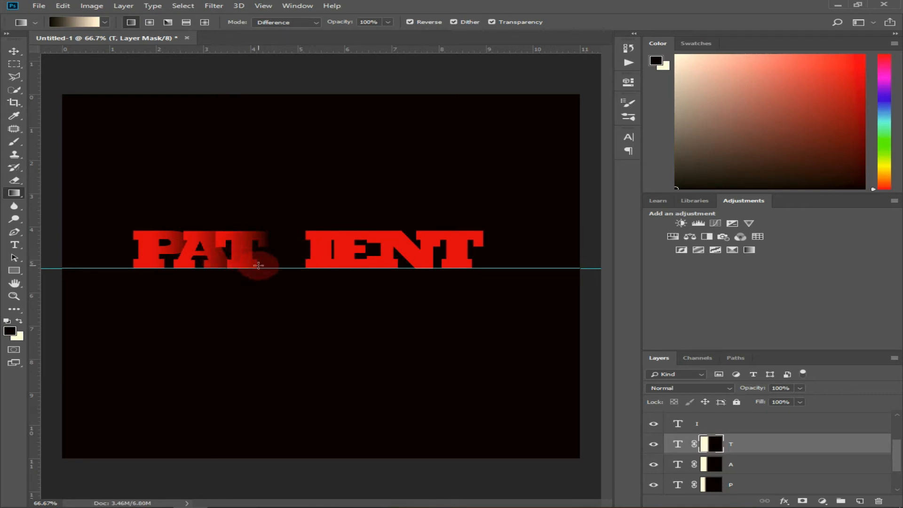
{"action": "key", "text": "ctrl+z"}
{"action": "left_click_drag", "start_coordinate": [275, 252], "coordinate": [228, 248]}
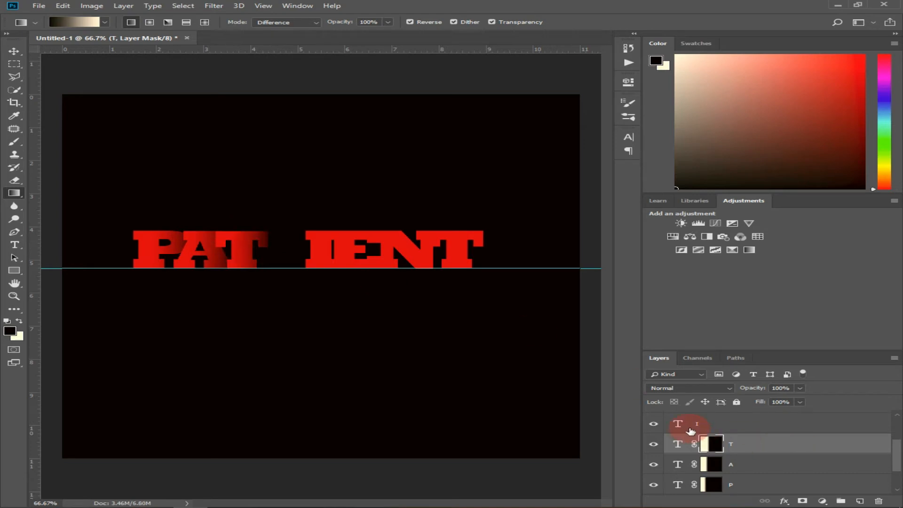
- Add a layer mask to the I layer and move the I left over the first T's faded right side
{"action": "left_click", "coordinate": [702, 425]}
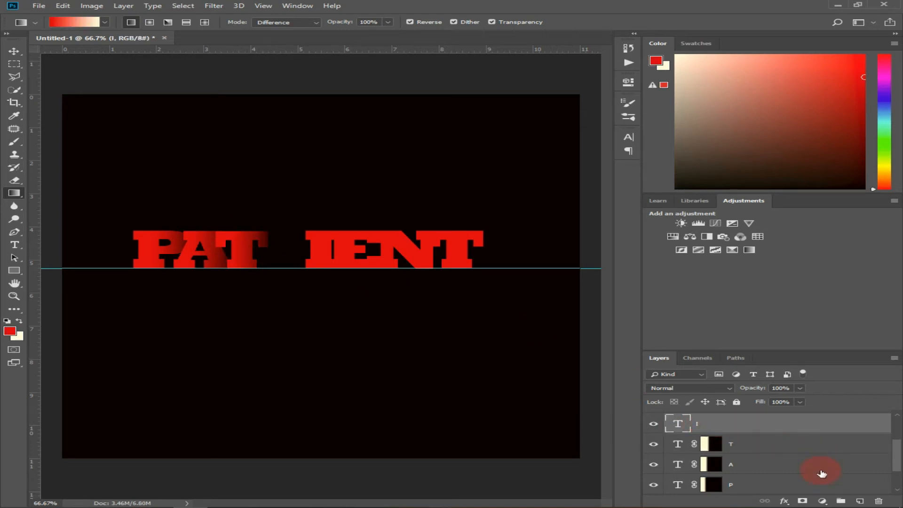
{"action": "left_click", "coordinate": [803, 501]}
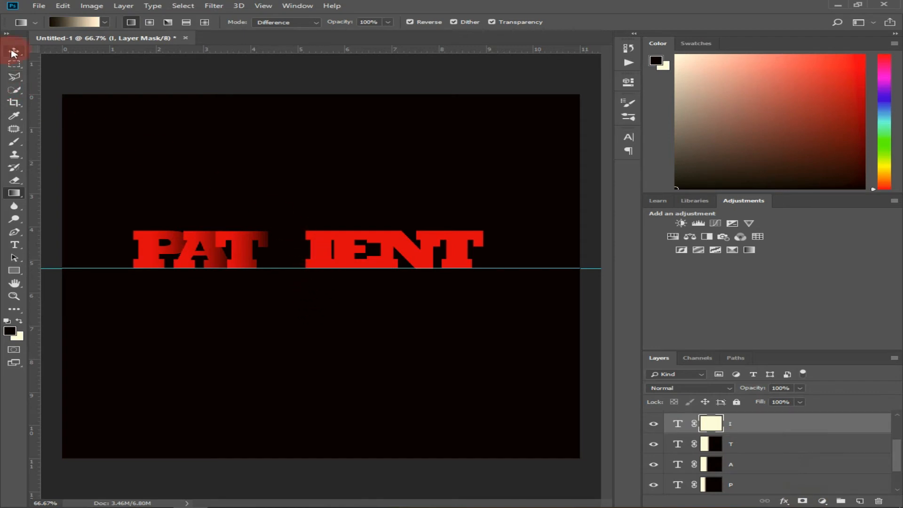
{"action": "left_click", "coordinate": [13, 52]}
{"action": "left_click_drag", "start_coordinate": [317, 254], "coordinate": [283, 253]}
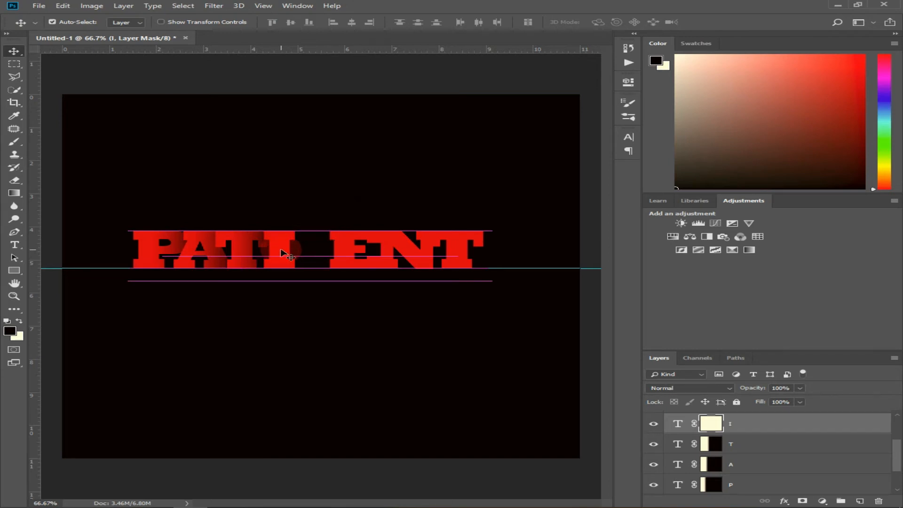
- Draw two horizontal gradients on the I layer's mask to fade its right edge, and undo a further pass
{"action": "left_click", "coordinate": [11, 193]}
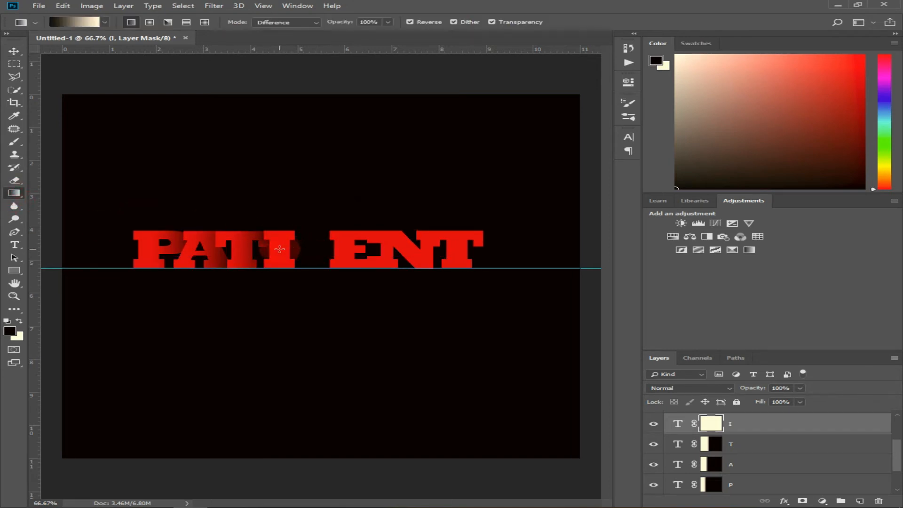
{"action": "left_click_drag", "start_coordinate": [280, 249], "coordinate": [279, 249]}
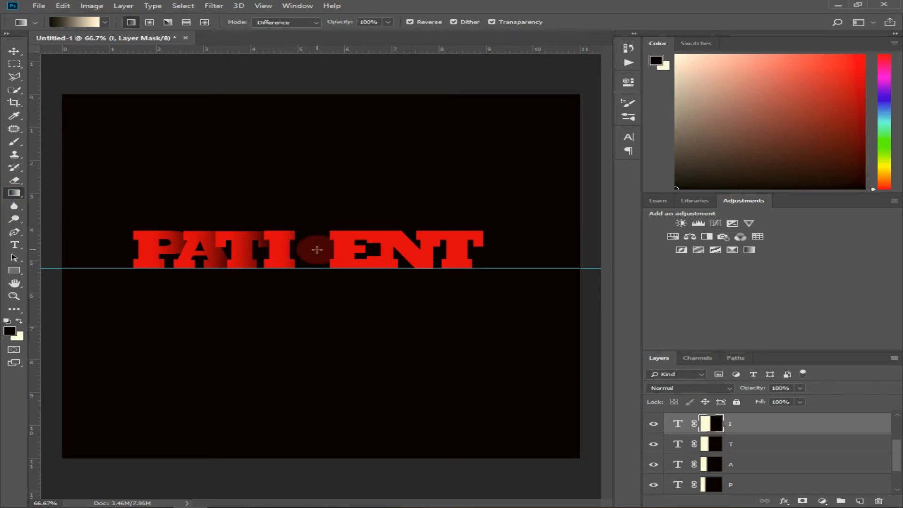
{"action": "left_click_drag", "start_coordinate": [312, 252], "coordinate": [282, 250]}
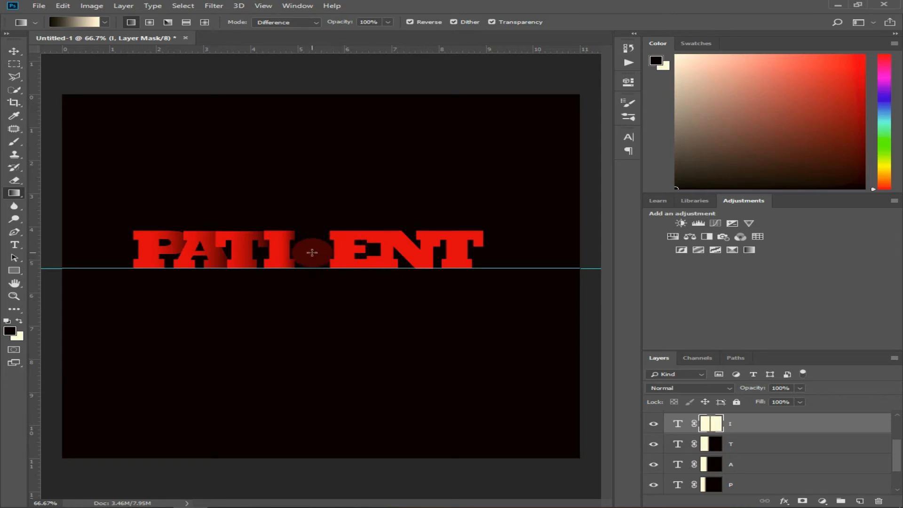
{"action": "left_click_drag", "start_coordinate": [285, 251], "coordinate": [303, 253]}
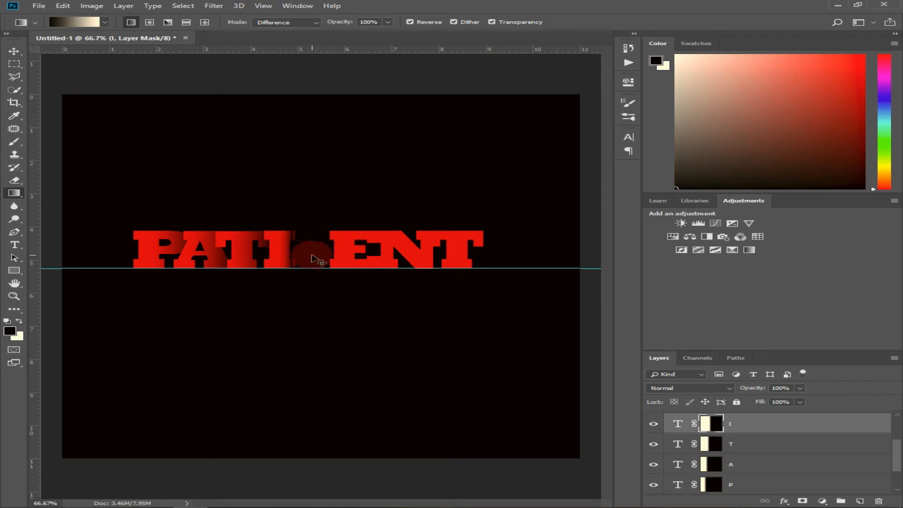
{"action": "key", "text": "ctrl+z"}
- Move the E left along the guide to X 553 px so that it overlaps the I's faded right edge
{"action": "scroll", "coordinate": [746, 431], "scroll_direction": "up", "scroll_amount": 2}
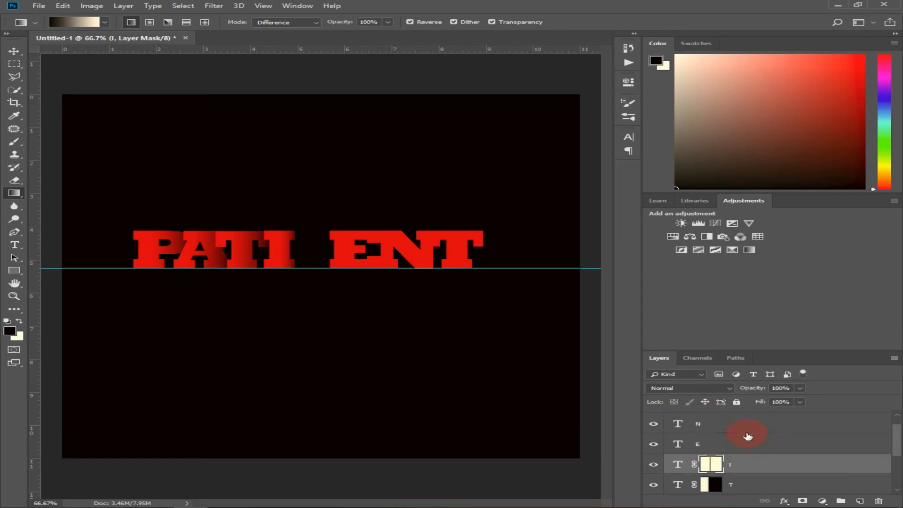
{"action": "left_click", "coordinate": [717, 446]}
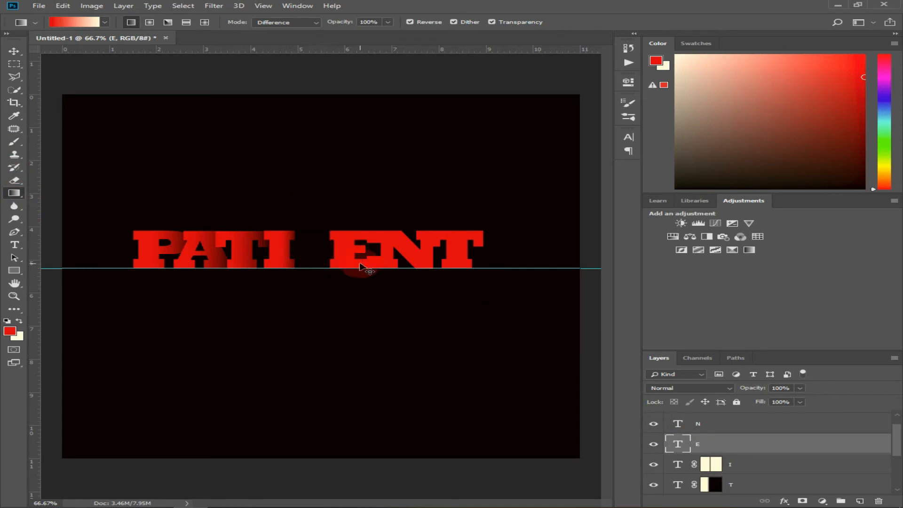
{"action": "key", "text": "ctrl+t"}
{"action": "left_click_drag", "start_coordinate": [337, 261], "coordinate": [311, 264]}
{"action": "key", "text": "Down"}
{"action": "key", "text": "Down"}
{"action": "key", "text": "Down"}
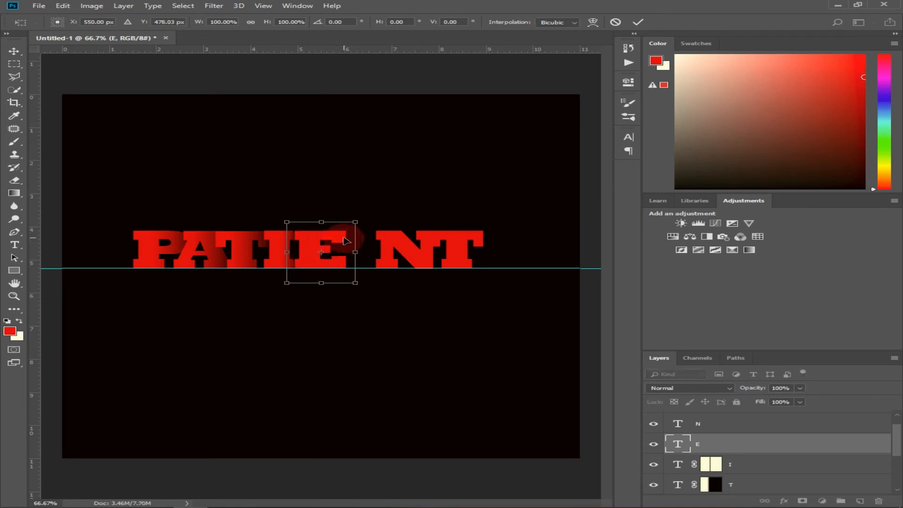
{"action": "key", "text": "Right"}
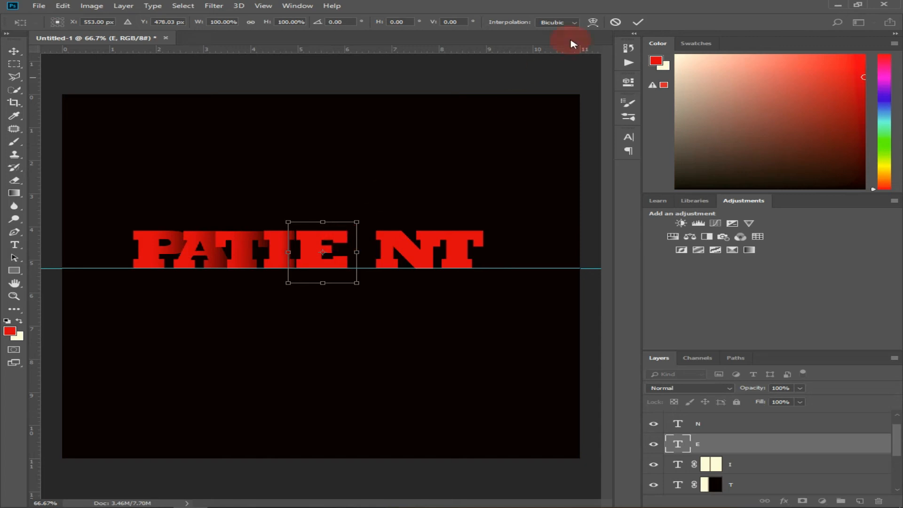
{"action": "left_click", "coordinate": [637, 23]}
- Add a layer mask to the E layer and draw a horizontal gradient from right of the letter to its stem, fading its right side
{"action": "key", "text": "g"}
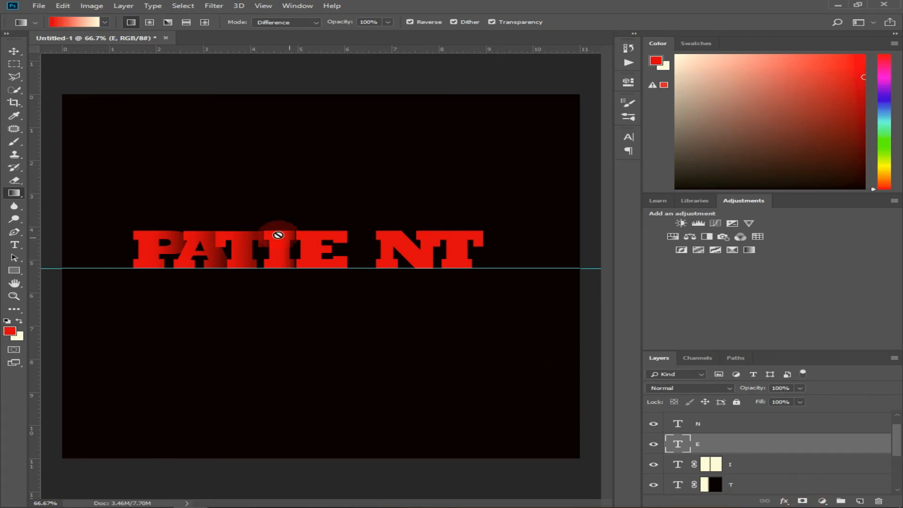
{"action": "left_click", "coordinate": [803, 500]}
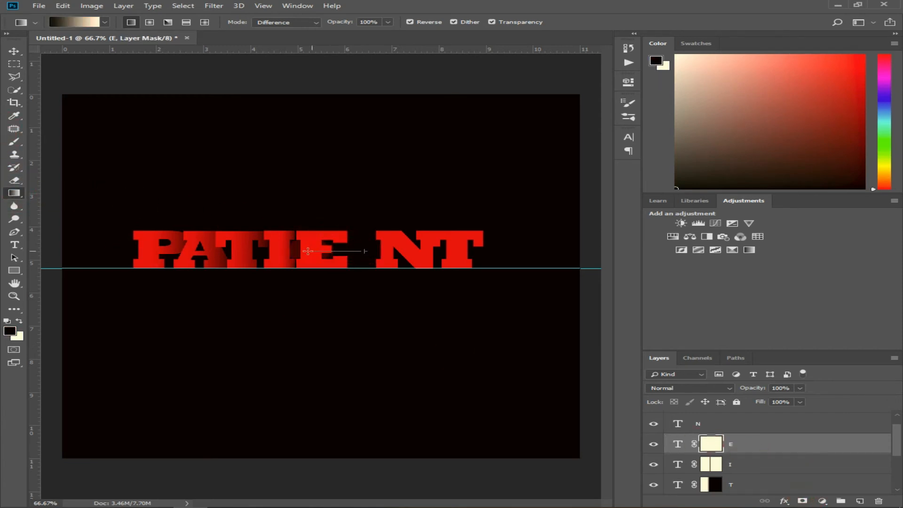
{"action": "left_click_drag", "start_coordinate": [304, 251], "coordinate": [369, 251]}
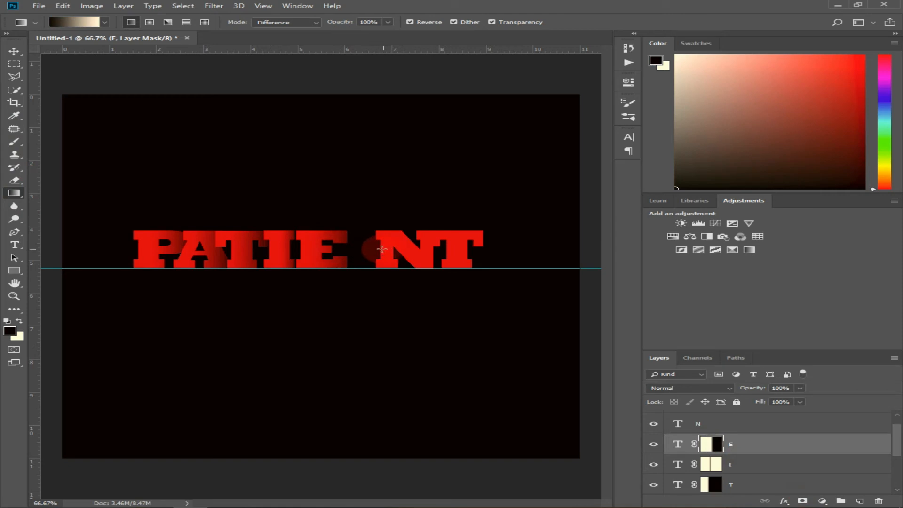
- Nudge the masked E 3 px left to X 550 px, closer to the I
{"action": "key", "text": "ctrl+t"}
{"action": "key", "text": "Left"}
{"action": "key", "text": "Left"}
{"action": "key", "text": "Left"}
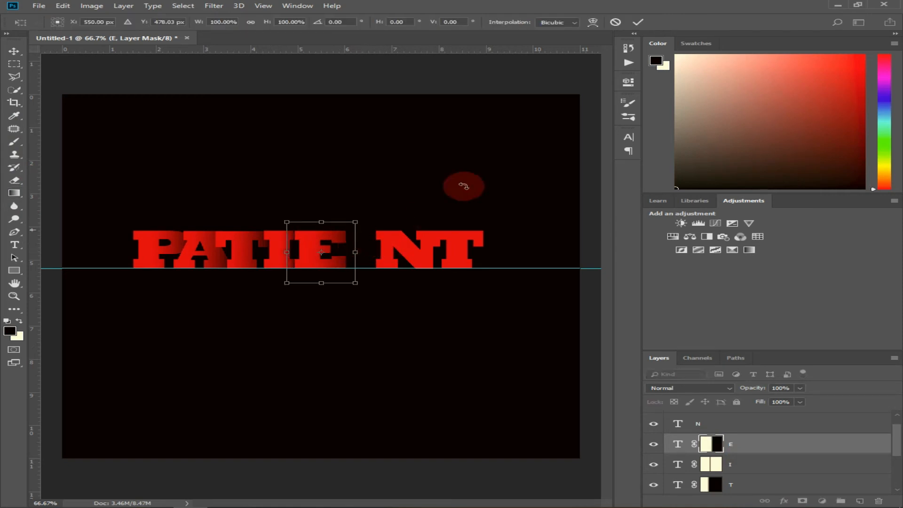
{"action": "left_click", "coordinate": [637, 22]}
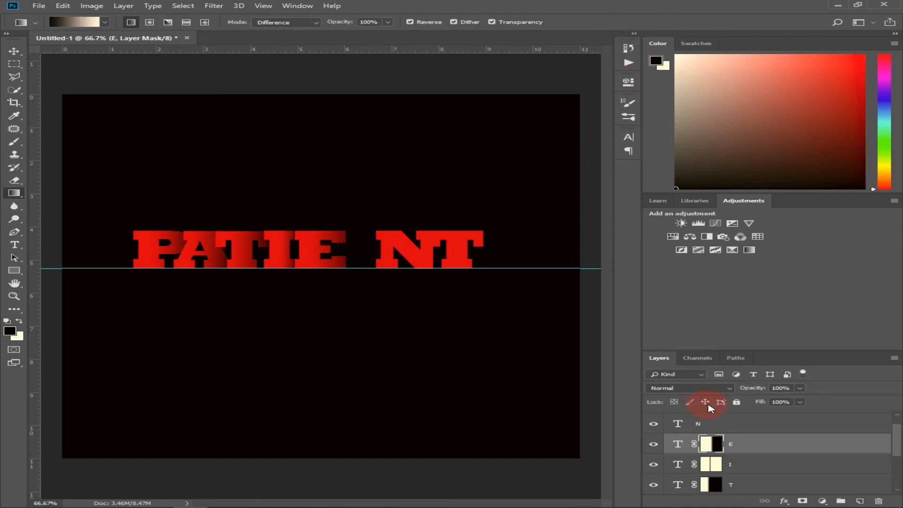
- Add a layer mask to the N layer and draw a horizontal gradient from right of the letter to its left stem, fading its right side
{"action": "left_click", "coordinate": [712, 424]}
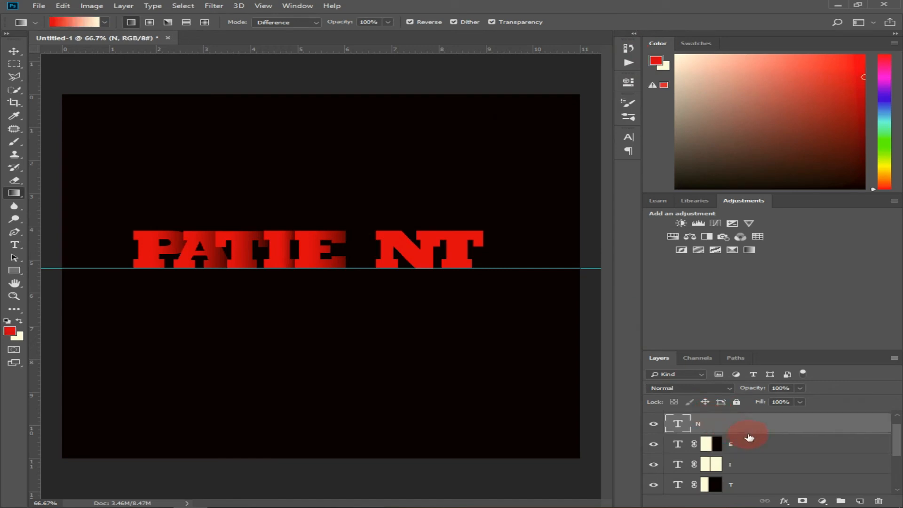
{"action": "left_click", "coordinate": [802, 502]}
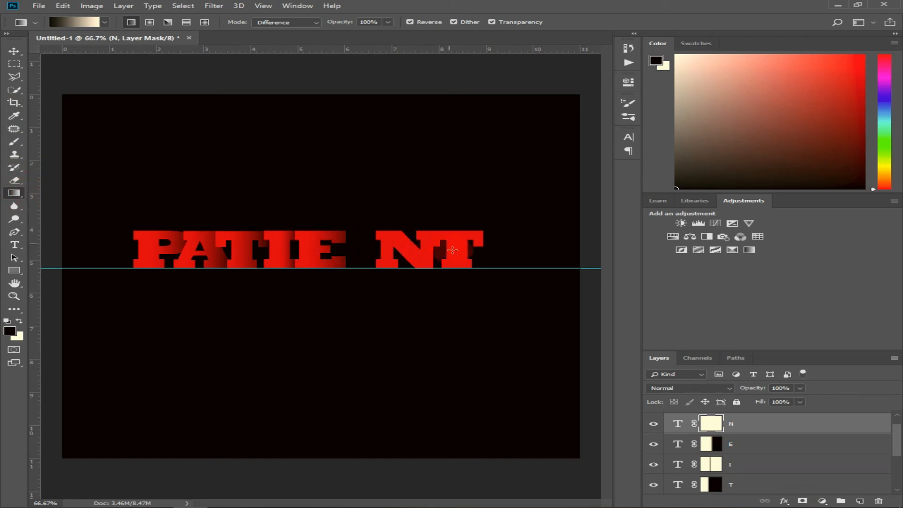
{"action": "left_click_drag", "start_coordinate": [449, 253], "coordinate": [396, 254]}
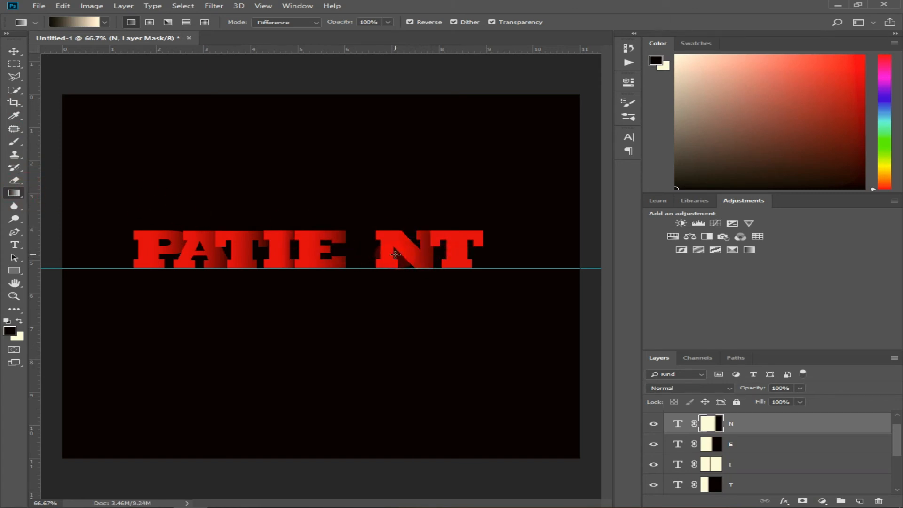
- Move the masked N left to X 663.73 px so that it sits against the E's faded right edge
{"action": "key", "text": "ctrl+t"}
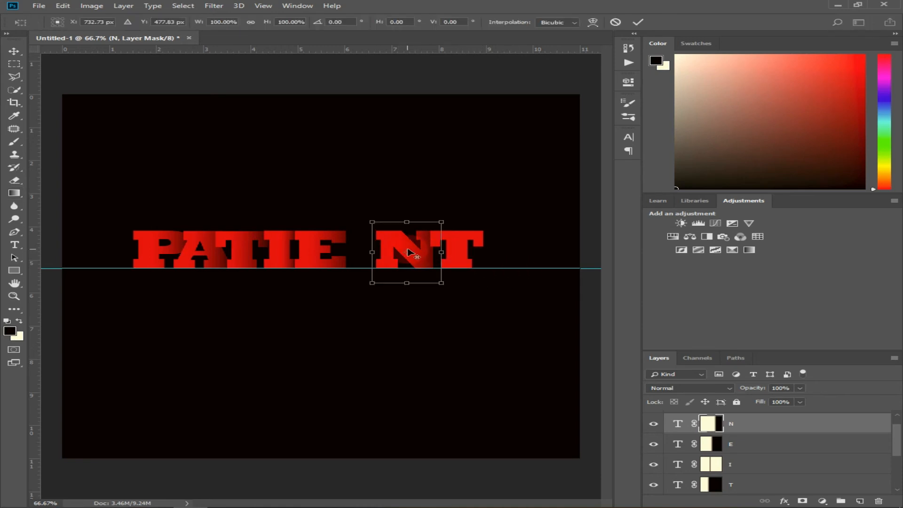
{"action": "key", "text": "Left"}
{"action": "key", "text": "Left"}
{"action": "key", "text": "Left"}
{"action": "key", "text": "Left"}
{"action": "key", "text": "Left"}
{"action": "key", "text": "Left"}
{"action": "key", "text": "Left"}
{"action": "key", "text": "Left"}
{"action": "key", "text": "Left"}
{"action": "key", "text": "Left"}
{"action": "key", "text": "Left"}
{"action": "key", "text": "Left"}
{"action": "key", "text": "Left"}
{"action": "key", "text": "Left"}
{"action": "key", "text": "Left"}
{"action": "key", "text": "Left"}
{"action": "key", "text": "Left"}
{"action": "key", "text": "Left"}
{"action": "key", "text": "Left"}
{"action": "key", "text": "Left"}
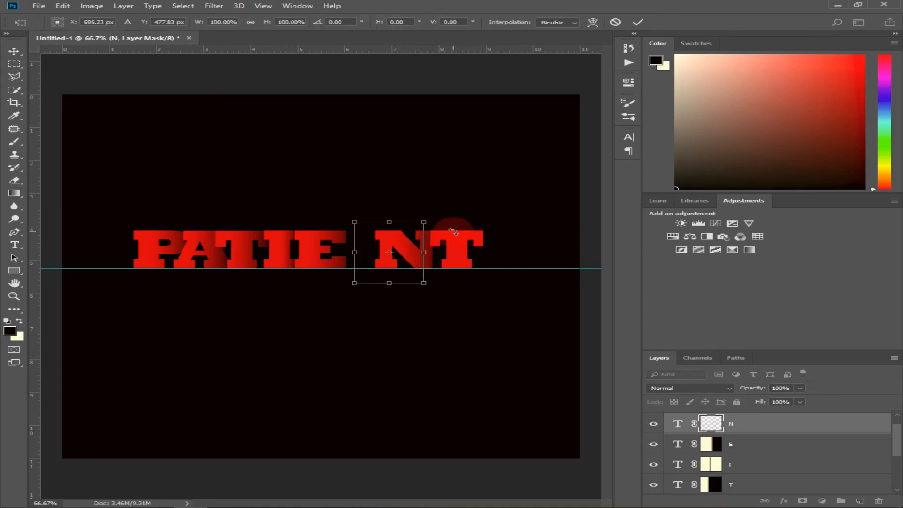
{"action": "key", "text": "Left"}
{"action": "key", "text": "Left"}
{"action": "key", "text": "Left"}
{"action": "key", "text": "Left"}
{"action": "key", "text": "Left"}
{"action": "key", "text": "Left"}
{"action": "key", "text": "Left"}
{"action": "key", "text": "Left"}
{"action": "key", "text": "Left"}
{"action": "key", "text": "Left"}
{"action": "key", "text": "Left"}
{"action": "key", "text": "Left"}
{"action": "key", "text": "Left"}
{"action": "key", "text": "Left"}
{"action": "key", "text": "Left"}
{"action": "key", "text": "Left"}
{"action": "key", "text": "Left"}
{"action": "key", "text": "Left"}
{"action": "key", "text": "Left"}
{"action": "key", "text": "Left"}
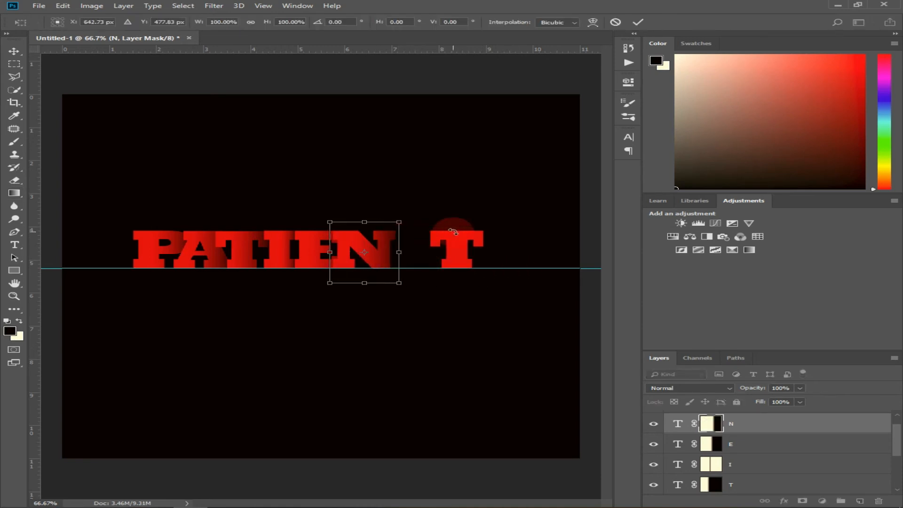
{"action": "key", "text": "Right"}
{"action": "key", "text": "Right"}
{"action": "key", "text": "Right"}
{"action": "key", "text": "Right"}
{"action": "key", "text": "Right"}
{"action": "key", "text": "Right"}
{"action": "key", "text": "Right"}
{"action": "key", "text": "Right"}
{"action": "key", "text": "Right"}
{"action": "key", "text": "Right"}
{"action": "key", "text": "Right"}
{"action": "key", "text": "Right"}
{"action": "key", "text": "Right"}
{"action": "key", "text": "Right"}
{"action": "key", "text": "Right"}
{"action": "key", "text": "Right"}
{"action": "key", "text": "Right"}
{"action": "key", "text": "Right"}
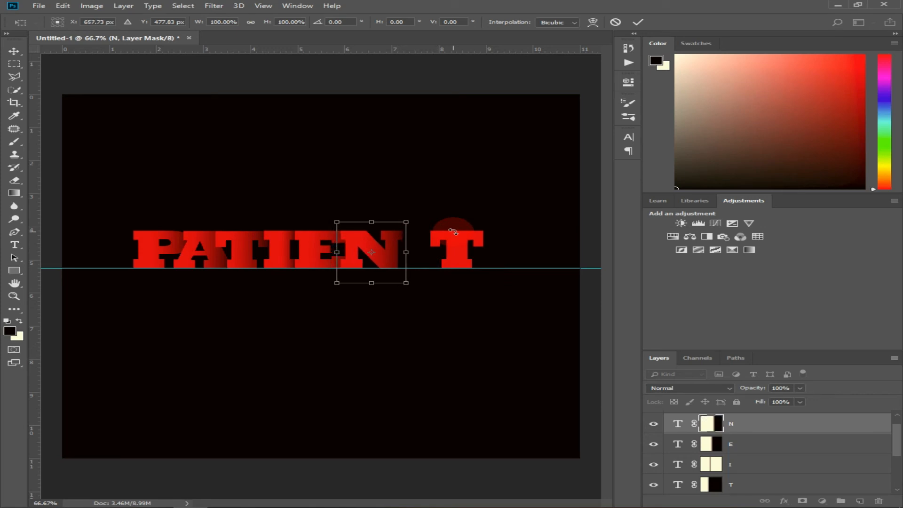
{"action": "key", "text": "Left"}
{"action": "key", "text": "Left"}
{"action": "key", "text": "Left"}
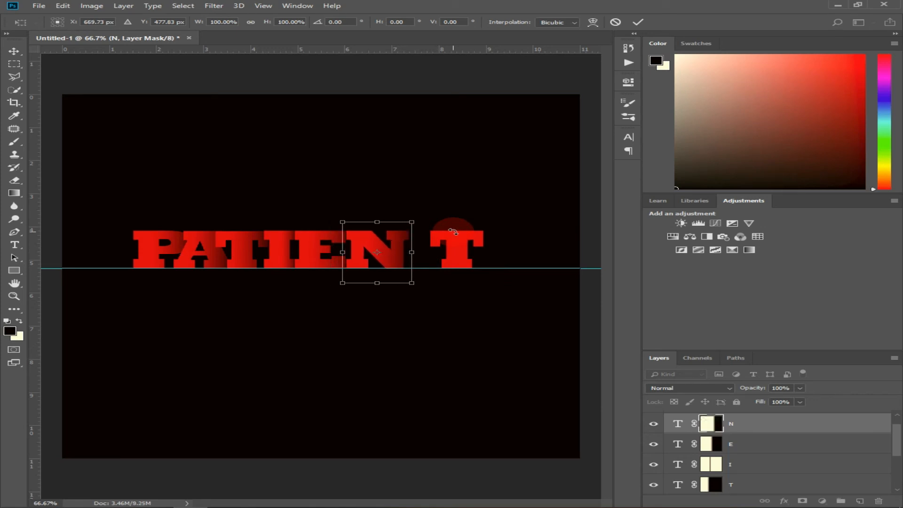
{"action": "key", "text": "Left"}
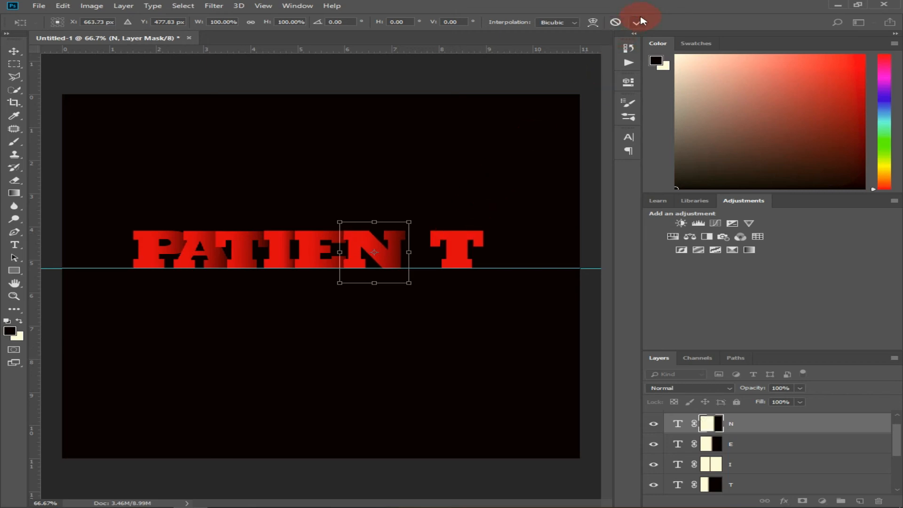
{"action": "left_click", "coordinate": [639, 21]}
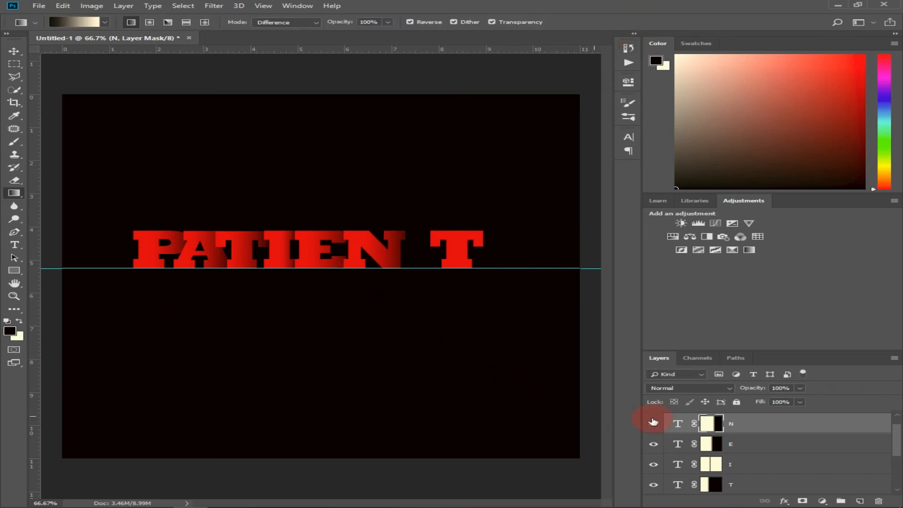
- Move the final T left along the guide to X 769.78 px, Y 478.03 px, so that it overlaps the N's faded right side
{"action": "scroll", "coordinate": [658, 420], "scroll_direction": "up", "scroll_amount": 1}
{"action": "left_click", "coordinate": [706, 416]}
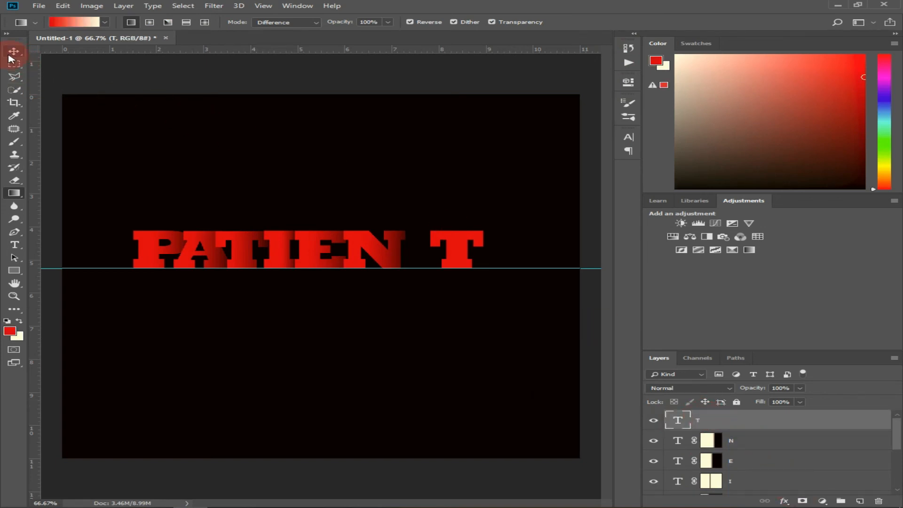
{"action": "key", "text": "ctrl+t"}
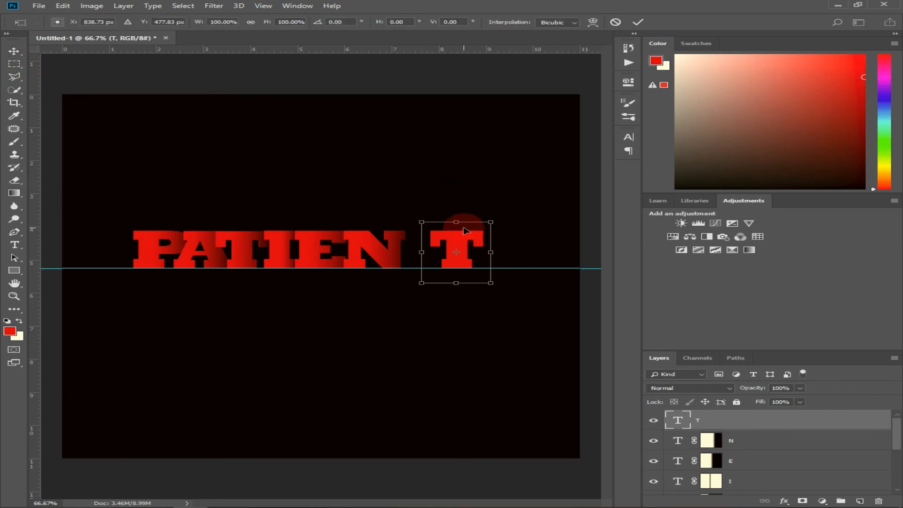
{"action": "left_click_drag", "start_coordinate": [443, 242], "coordinate": [416, 243]}
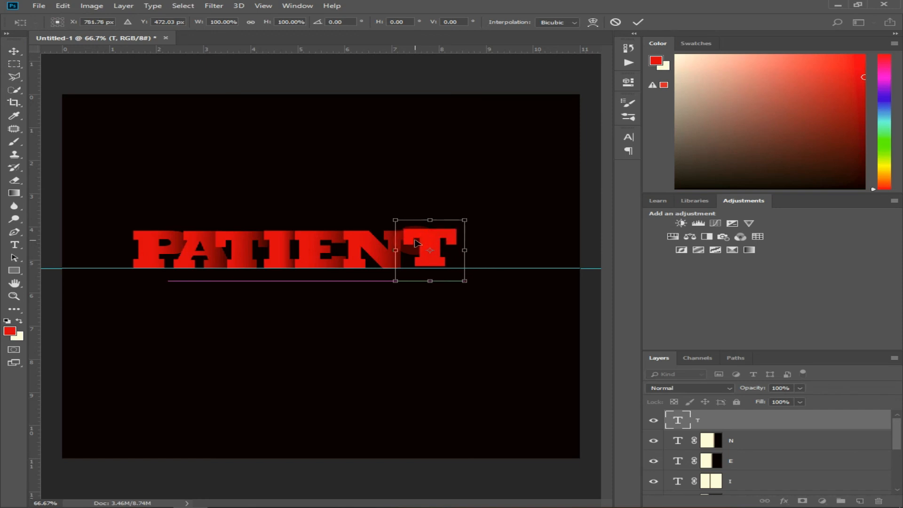
{"action": "key", "text": "Down"}
{"action": "key", "text": "Down"}
{"action": "key", "text": "Down"}
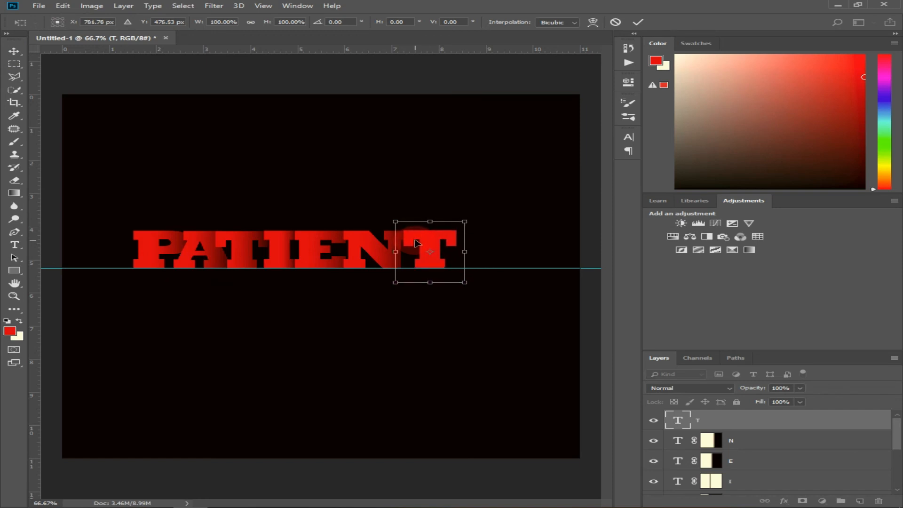
{"action": "key", "text": "Left"}
{"action": "key", "text": "Left"}
{"action": "key", "text": "Left"}
{"action": "key", "text": "Left"}
{"action": "key", "text": "Left"}
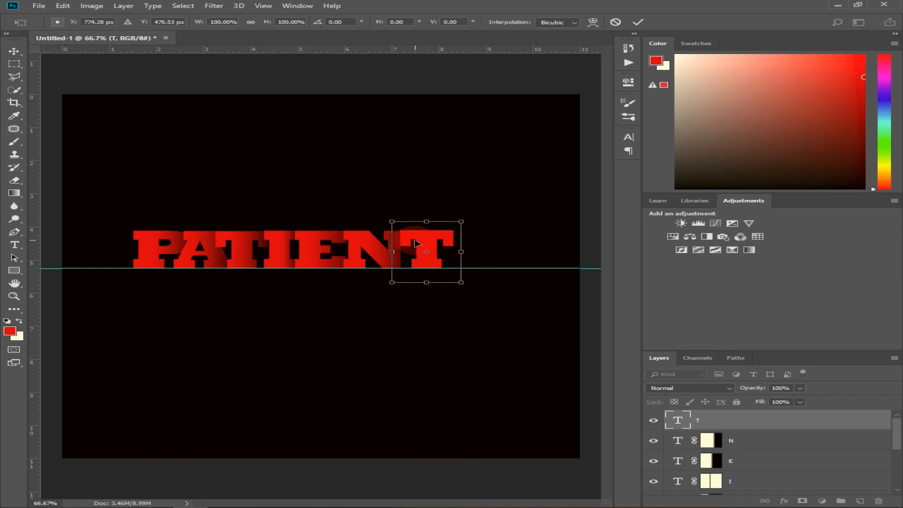
{"action": "key", "text": "Left"}
{"action": "key", "text": "Left"}
{"action": "key", "text": "Left"}
{"action": "key", "text": "Down"}
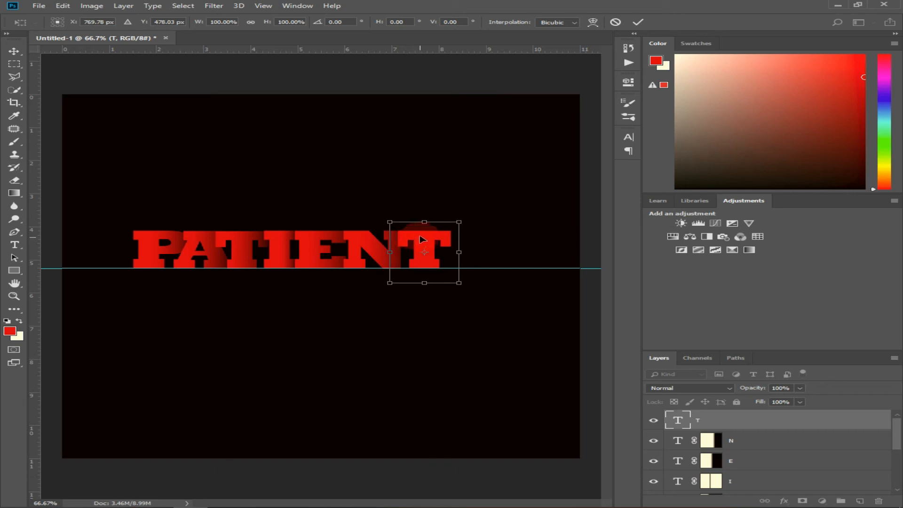
{"action": "left_click", "coordinate": [638, 23]}
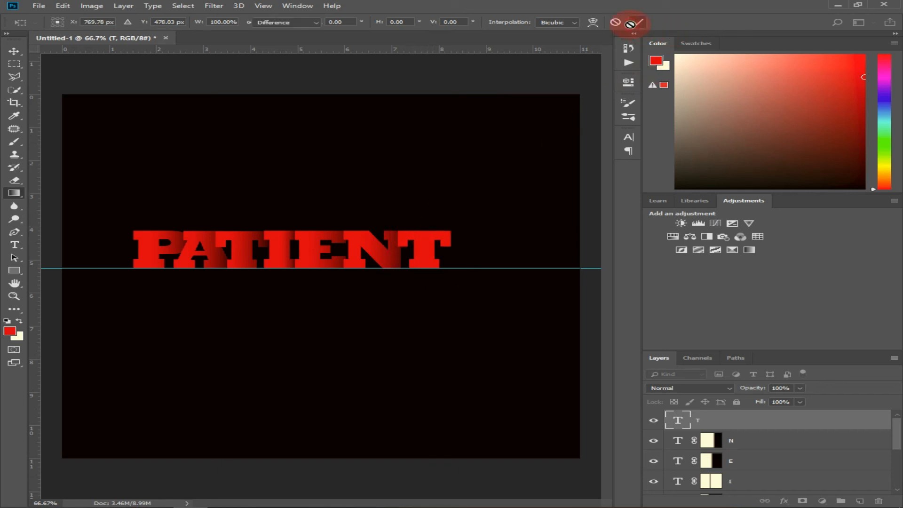
- Select all the letter layers from the final T down to P and merge them into one layer
{"action": "key", "text": "g"}
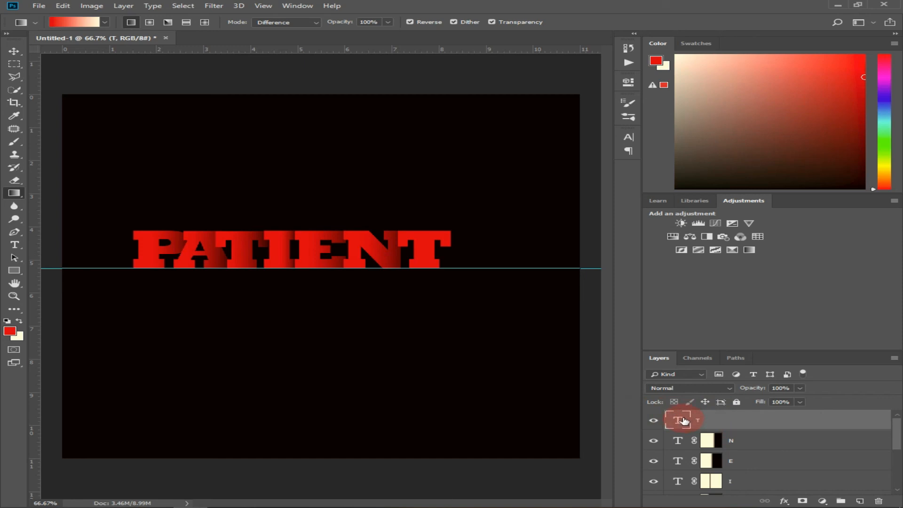
{"action": "scroll", "coordinate": [729, 419], "scroll_direction": "down", "scroll_amount": 3}
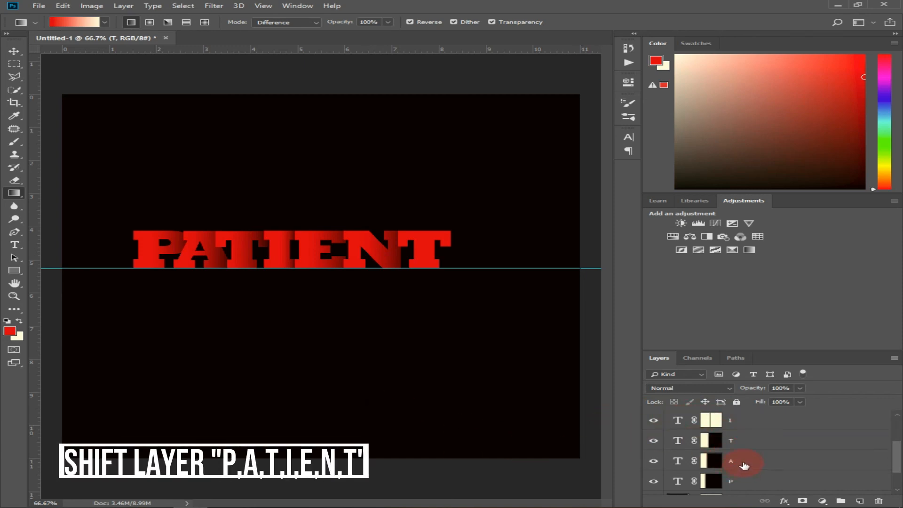
{"action": "scroll", "coordinate": [744, 465], "scroll_direction": "down", "scroll_amount": 2}
{"action": "left_click", "coordinate": [756, 450], "text": "shift"}
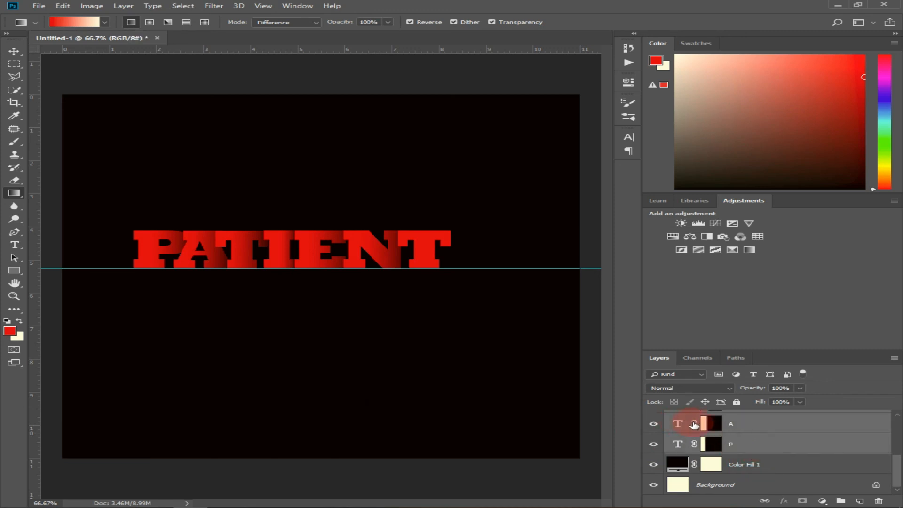
{"action": "key", "text": "ctrl+e"}
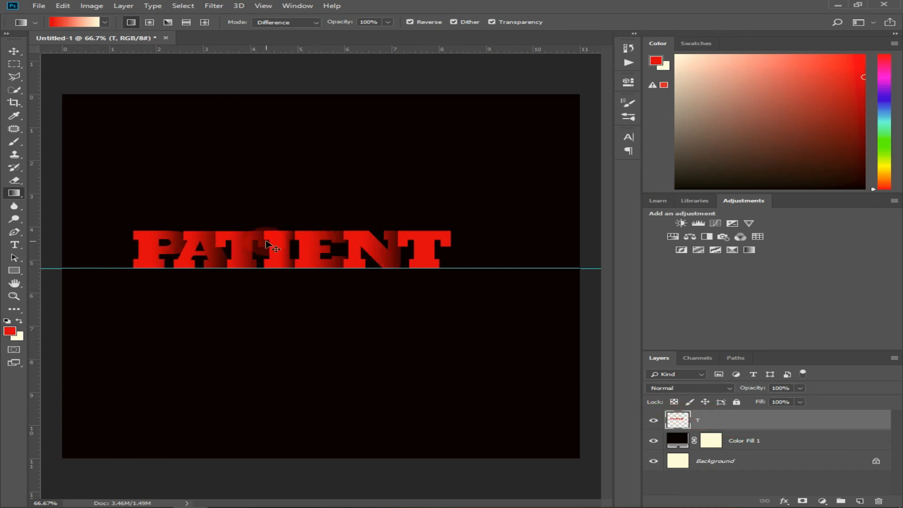
- Move the merged PATIENT text to the centre of the canvas at X 550.50 px, Y 492.50 px
{"action": "key", "text": "ctrl+t"}
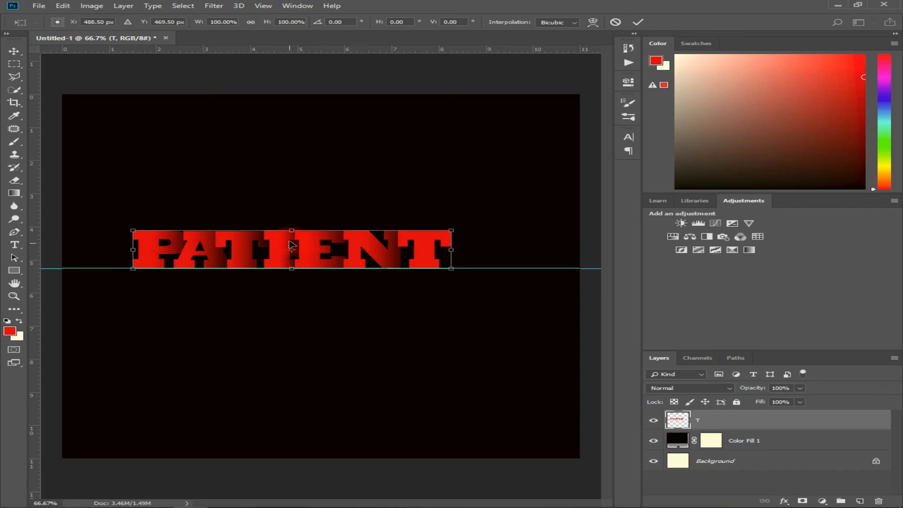
{"action": "left_click_drag", "start_coordinate": [293, 242], "coordinate": [315, 248]}
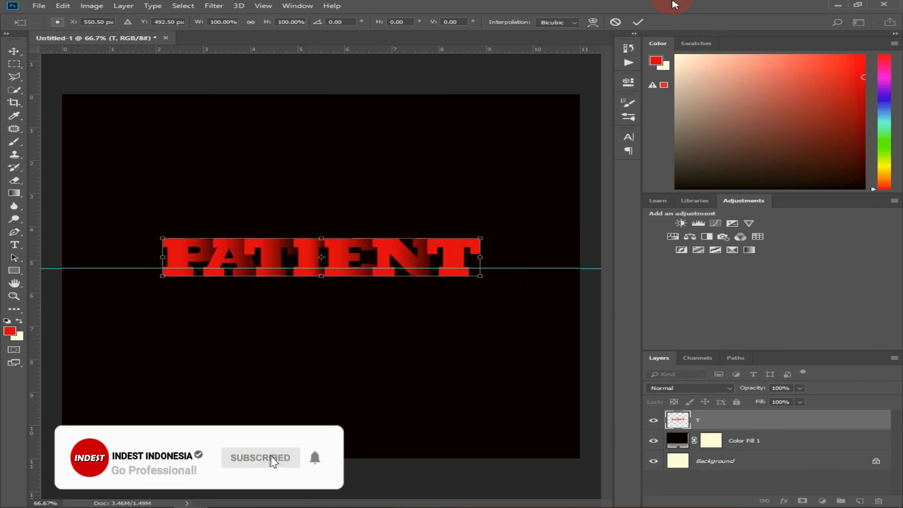
{"action": "left_click", "coordinate": [638, 22]}
- Remove the horizontal guide from the canvas with the Move tool
{"action": "key", "text": "g"}
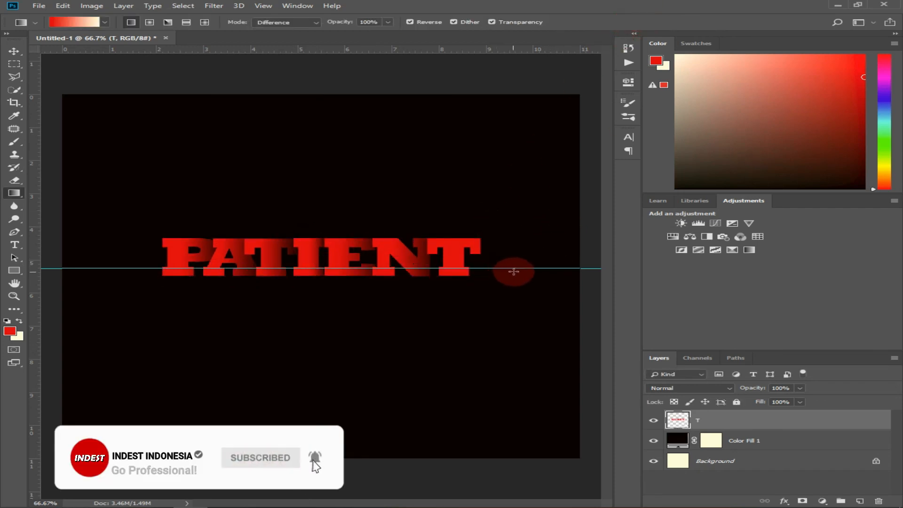
{"action": "left_click", "coordinate": [9, 50]}
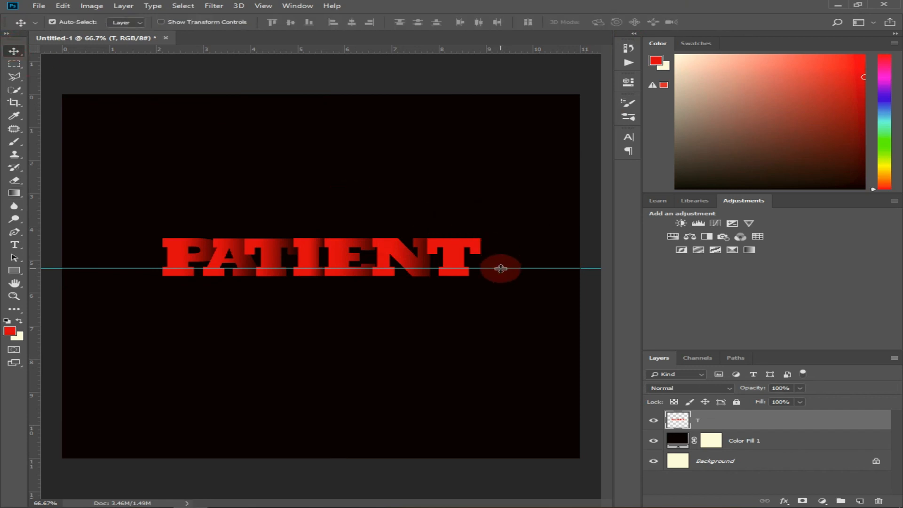
{"action": "left_click_drag", "start_coordinate": [500, 267], "coordinate": [483, 46]}
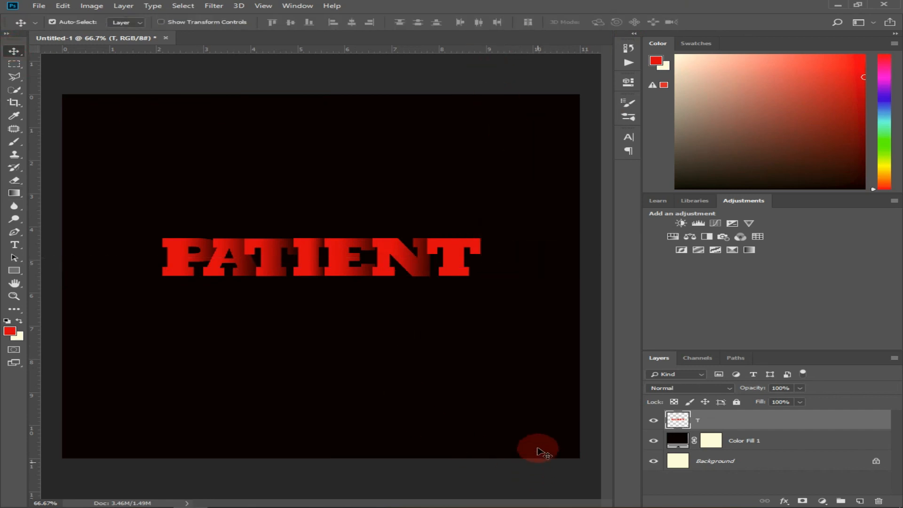